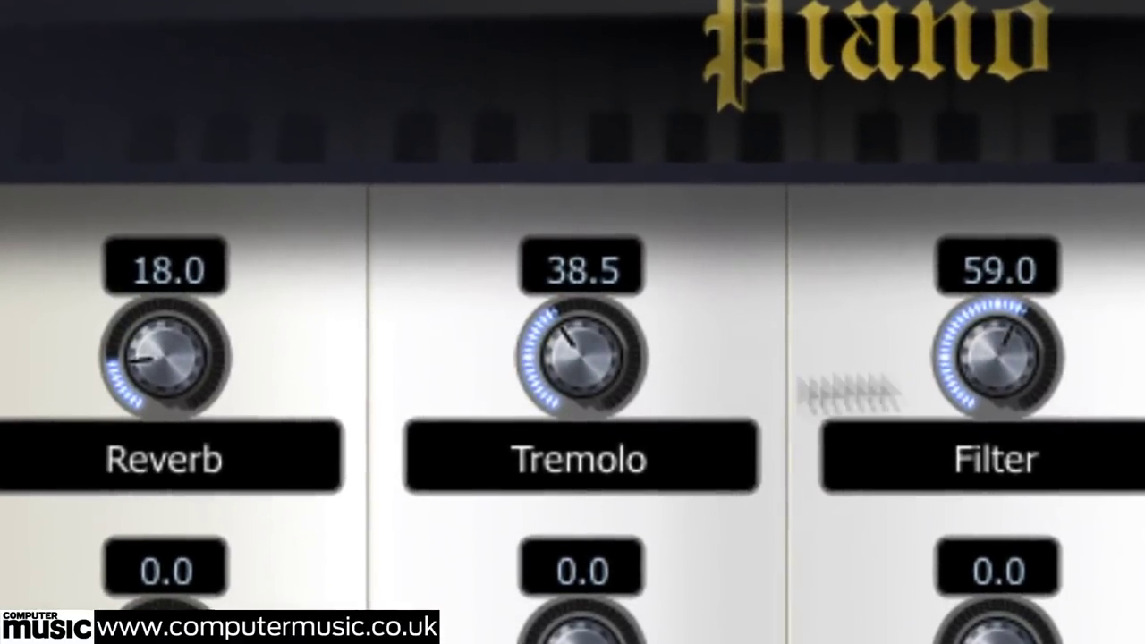
left_click_drag(948, 385, 855, 613)
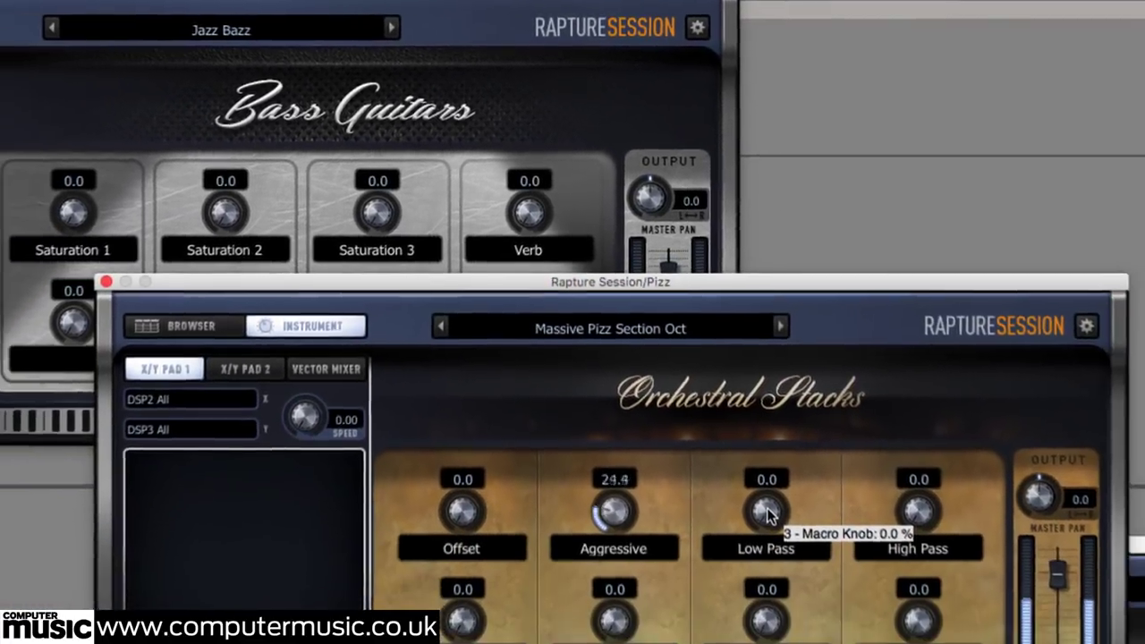
right_click(786, 560)
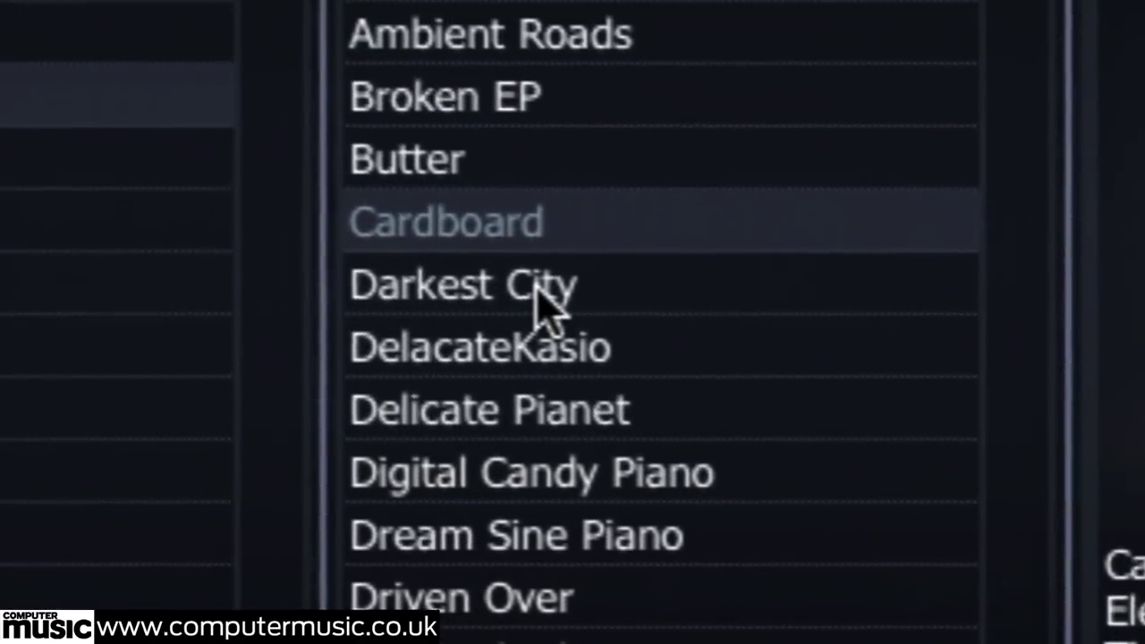
- Load the Darkest City program from the Electric Pianos type
left_click(217, 237)
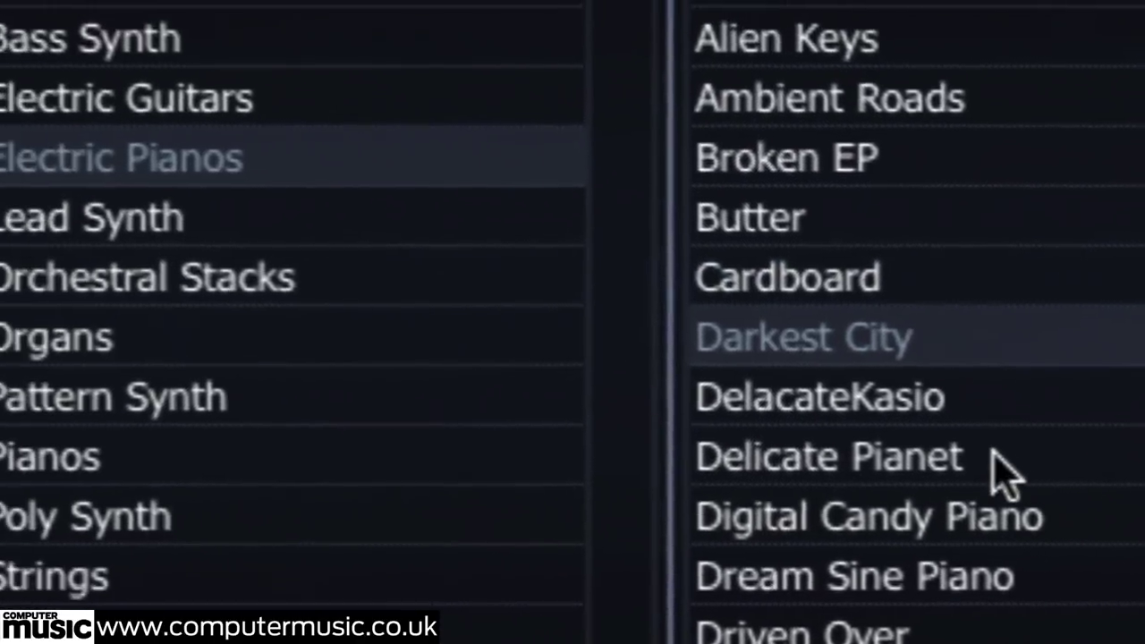
scroll(785, 439, "down", 2)
left_click(1108, 378)
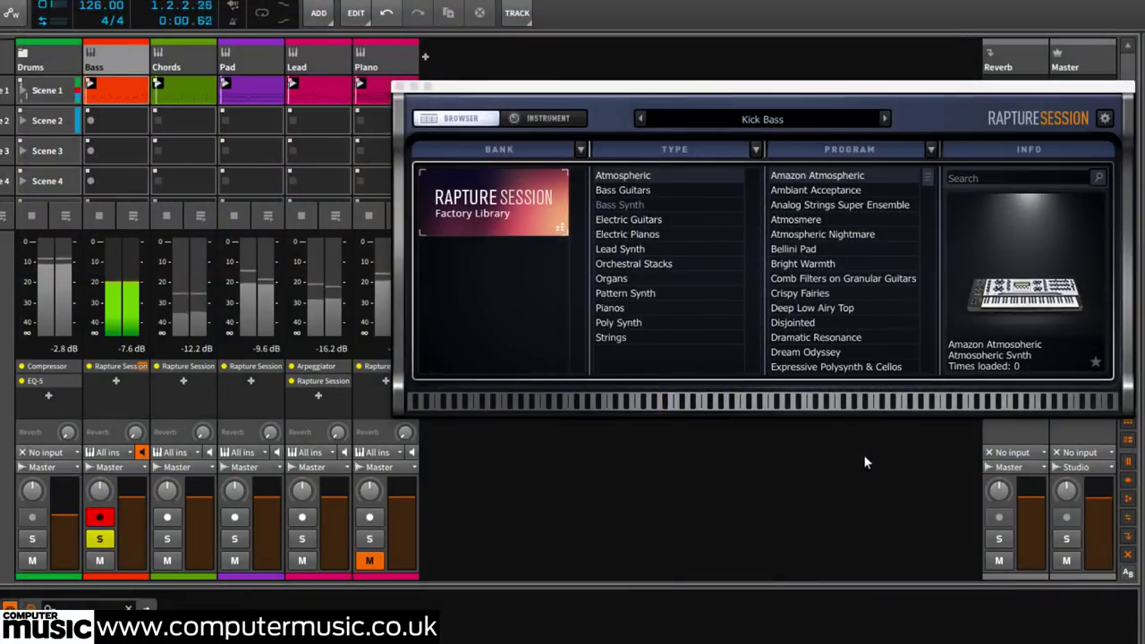
- Audition the Acid Moog 3 and Bulky Octave Funk programs from the Bass Synth type
left_click(659, 206)
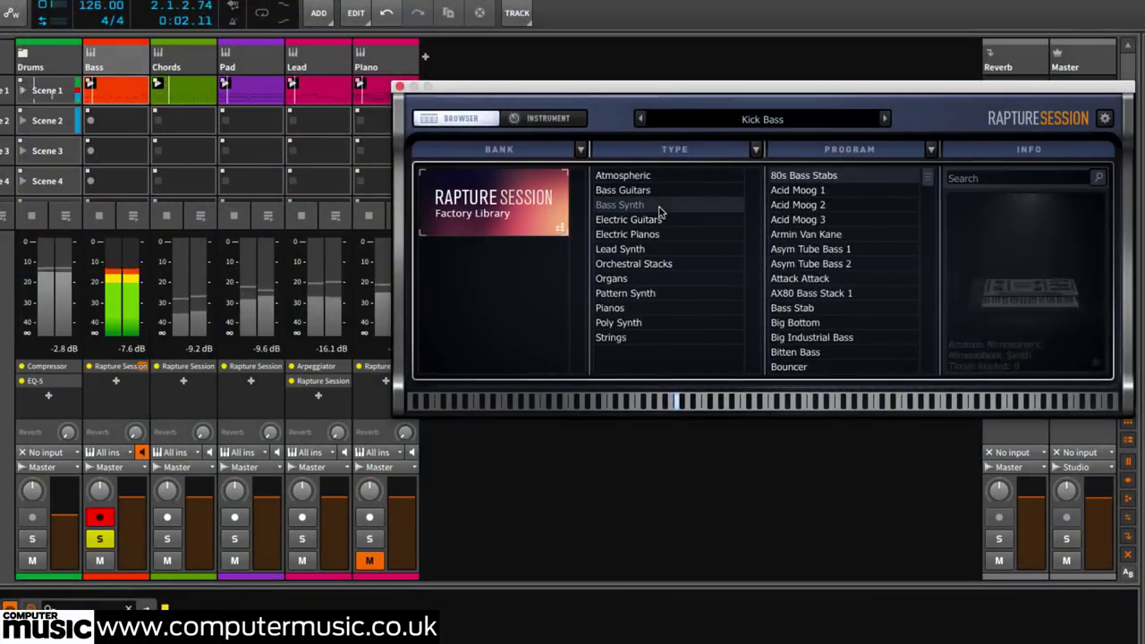
left_click(816, 220)
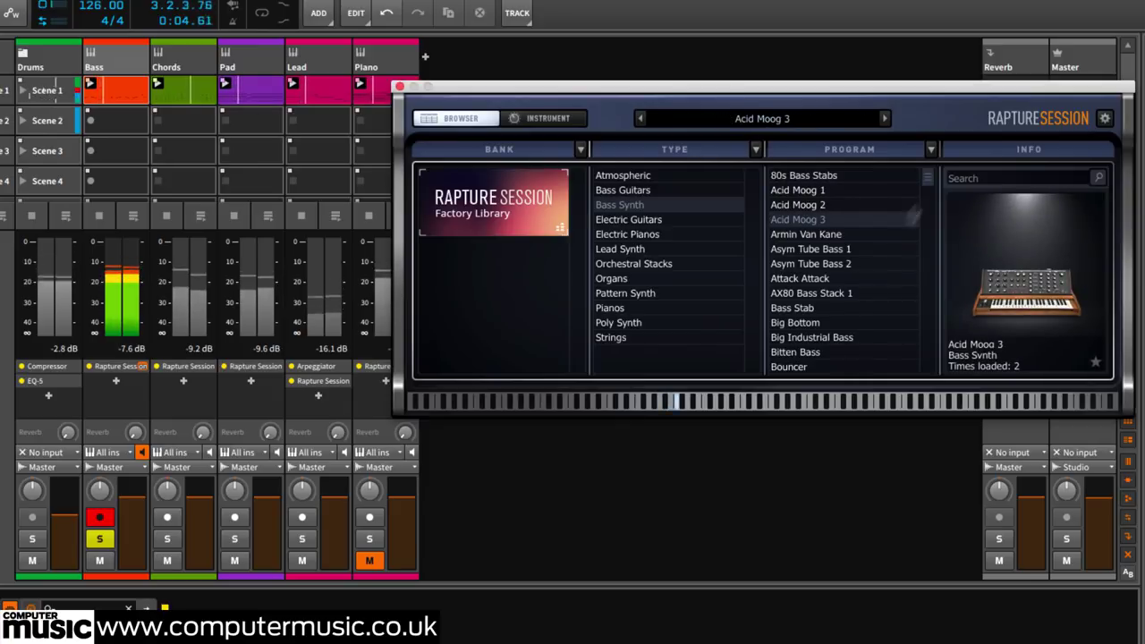
scroll(882, 248, "down", 5)
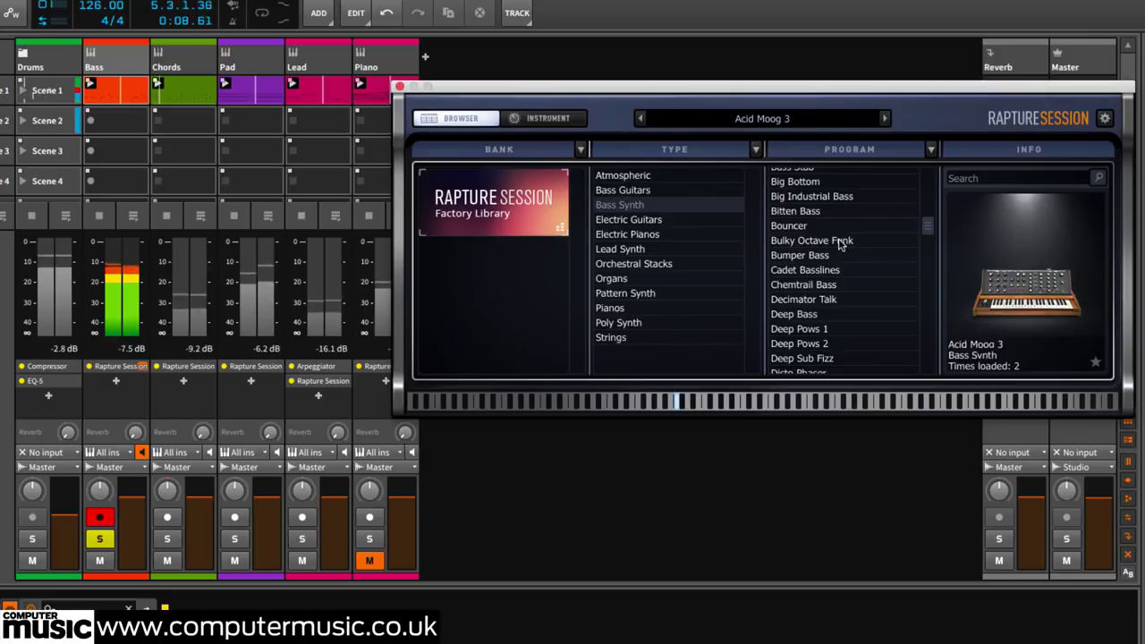
left_click(841, 240)
- Audition the Fractal Bass 1 and Oberheim Bass programs further down the Bass Synth list
scroll(879, 302, "down", 5)
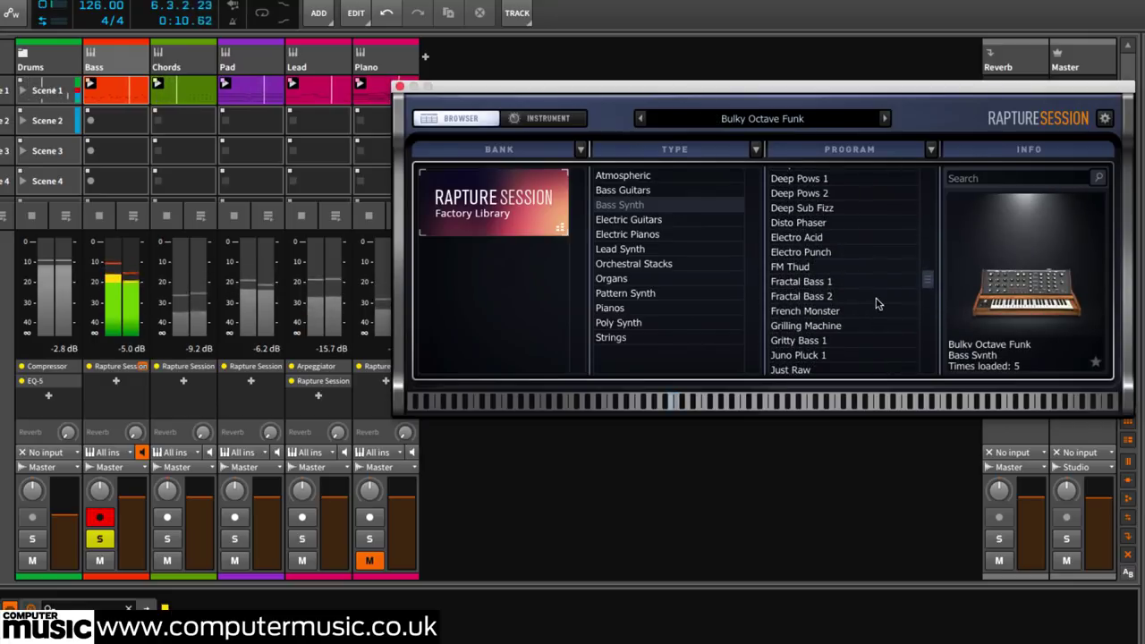
left_click(820, 281)
scroll(857, 326, "down", 4)
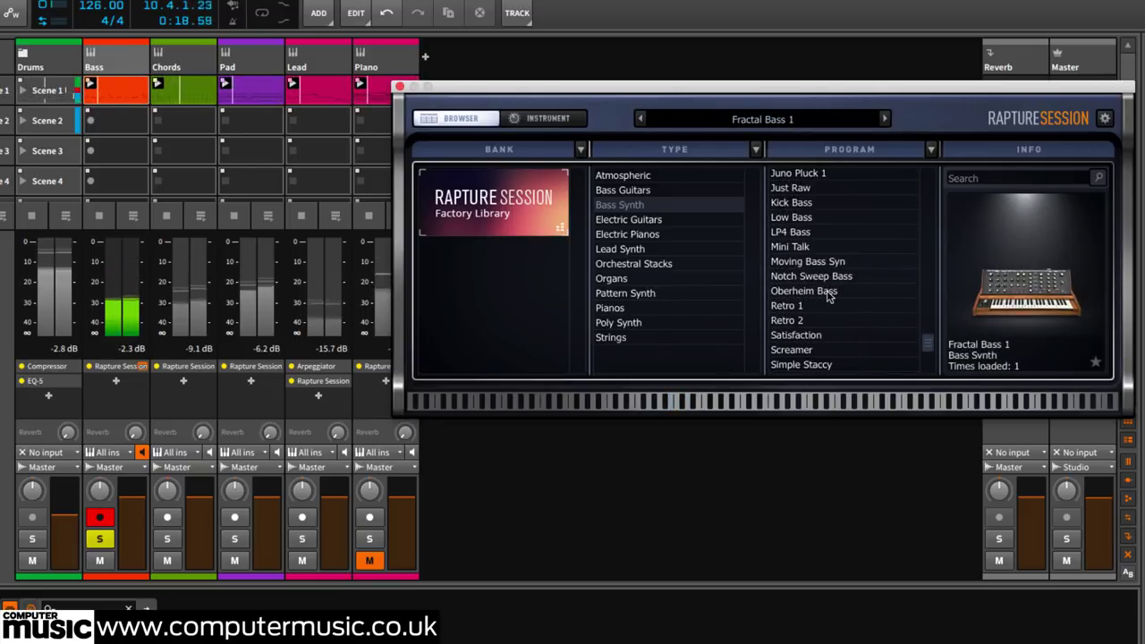
left_click(828, 292)
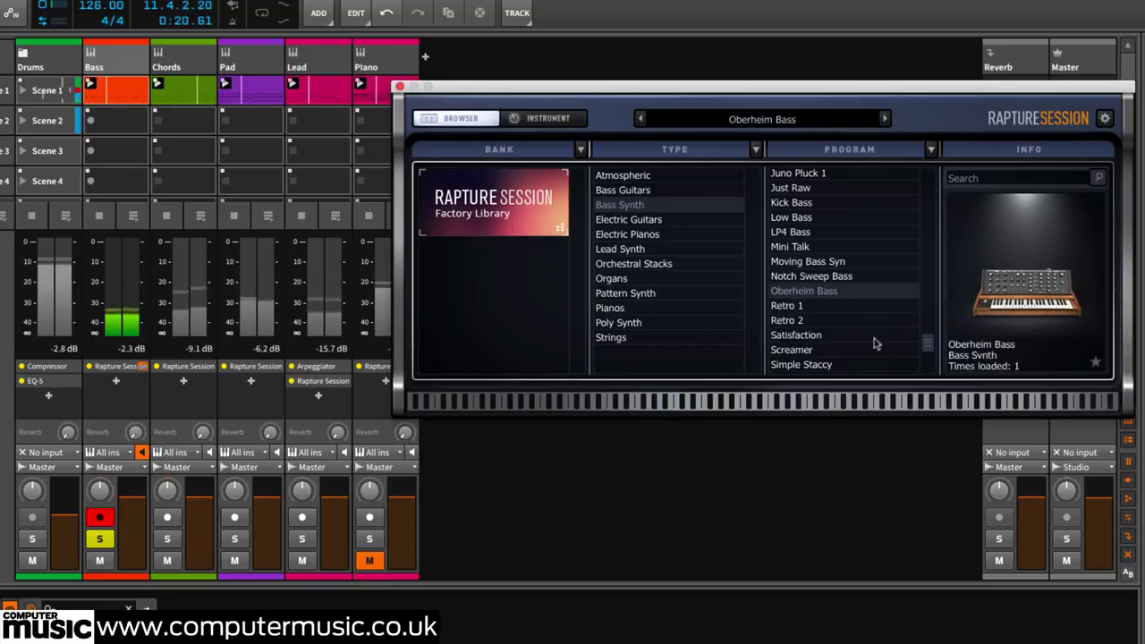
- Switch to the Bass Guitars type, audition Fingered Bass and load the Moving Bass Synth program
left_click(646, 190)
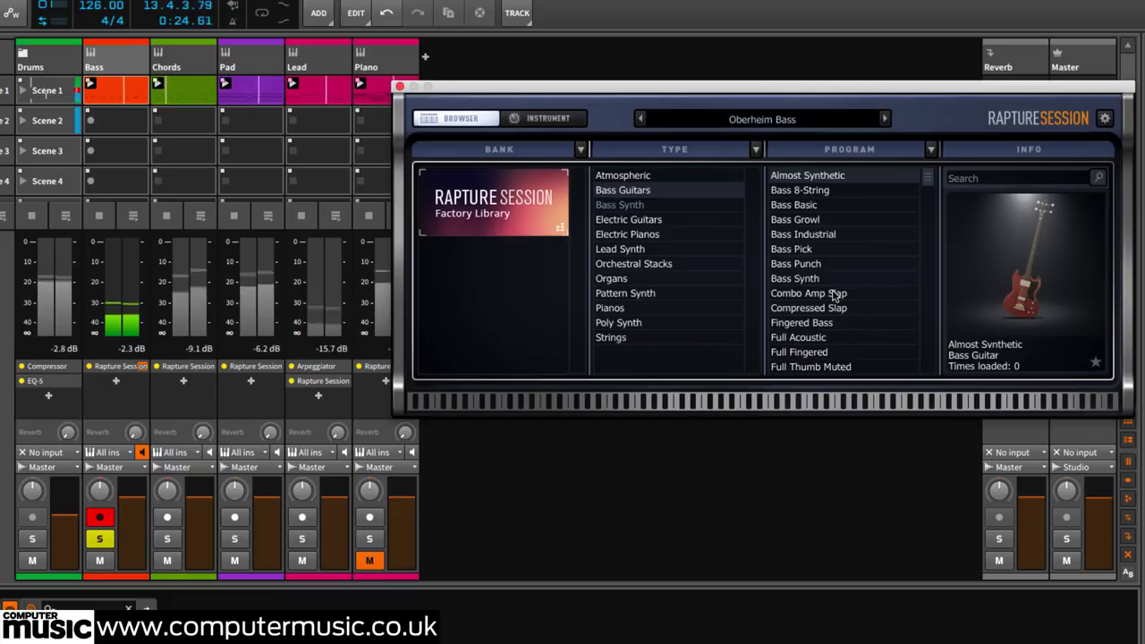
left_click(816, 324)
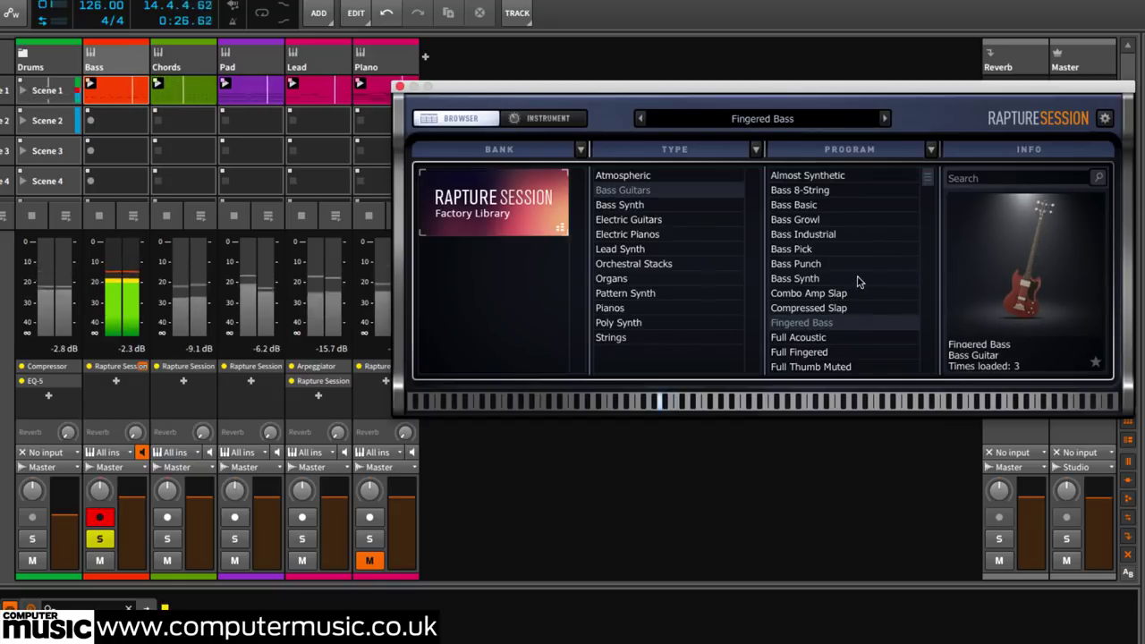
scroll(857, 282, "down", 5)
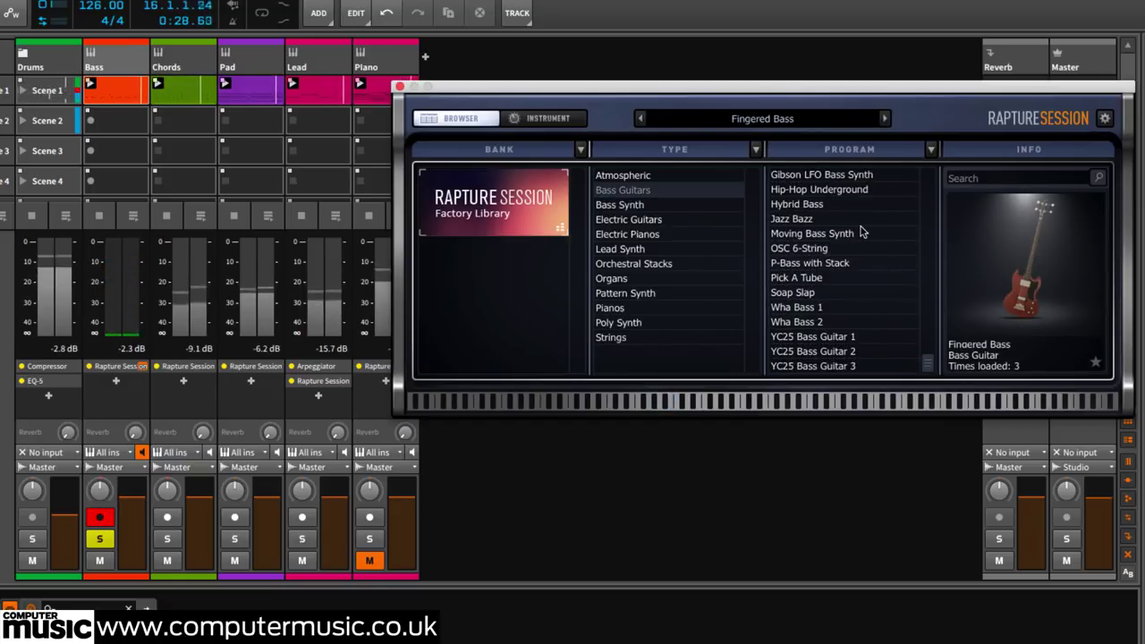
left_click(810, 234)
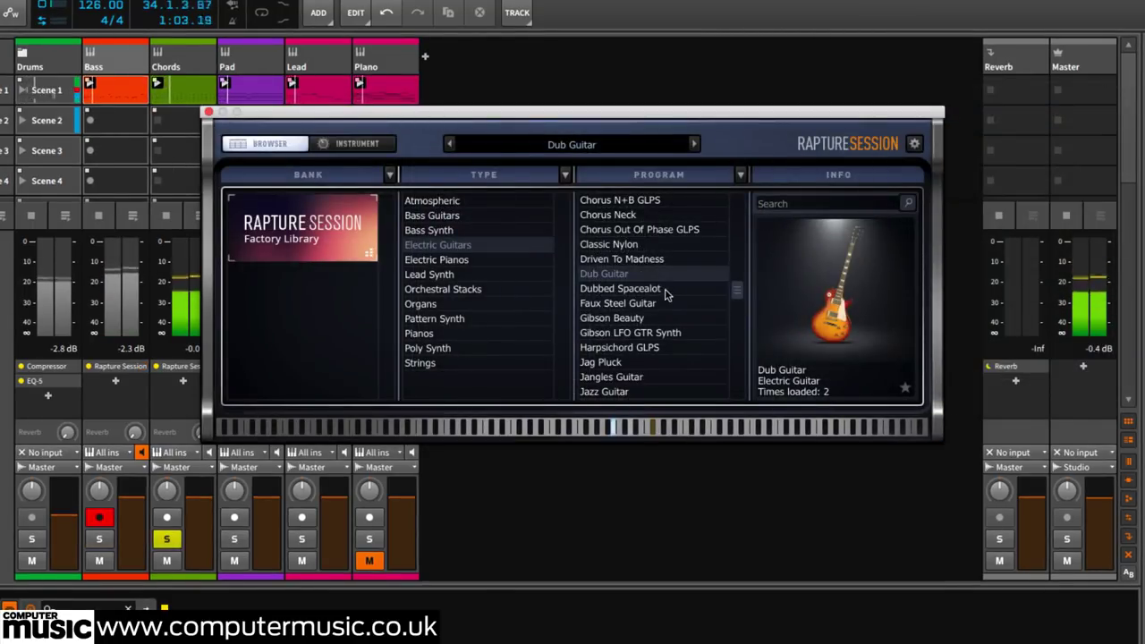
- Audition the Dubbed Spacealot and Jag Pluck programs from the Electric Guitars type
left_click(662, 289)
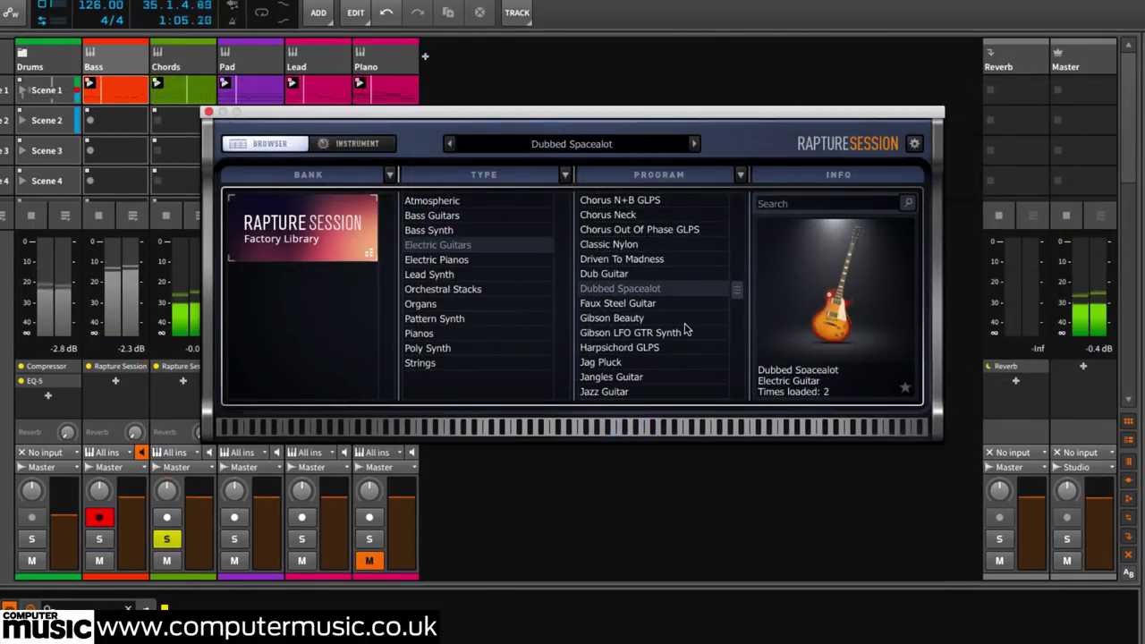
left_click(644, 364)
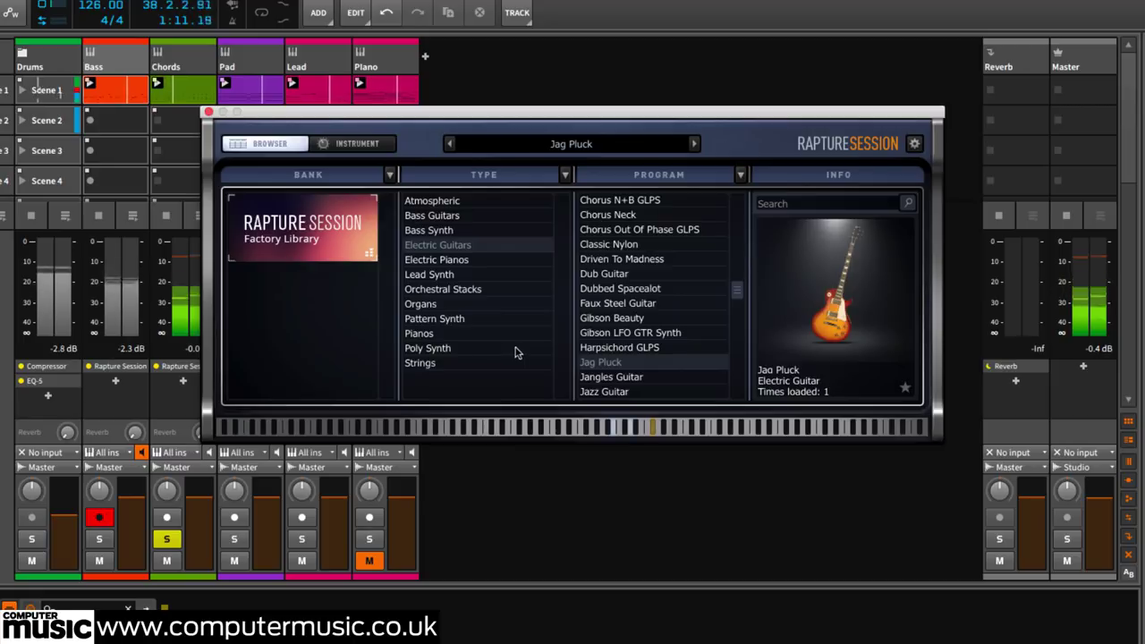
- Audition the Organs programs Old School Organ 2, Psychedelic Home Organ and Weird Comb Organ for the chords part
left_click(439, 306)
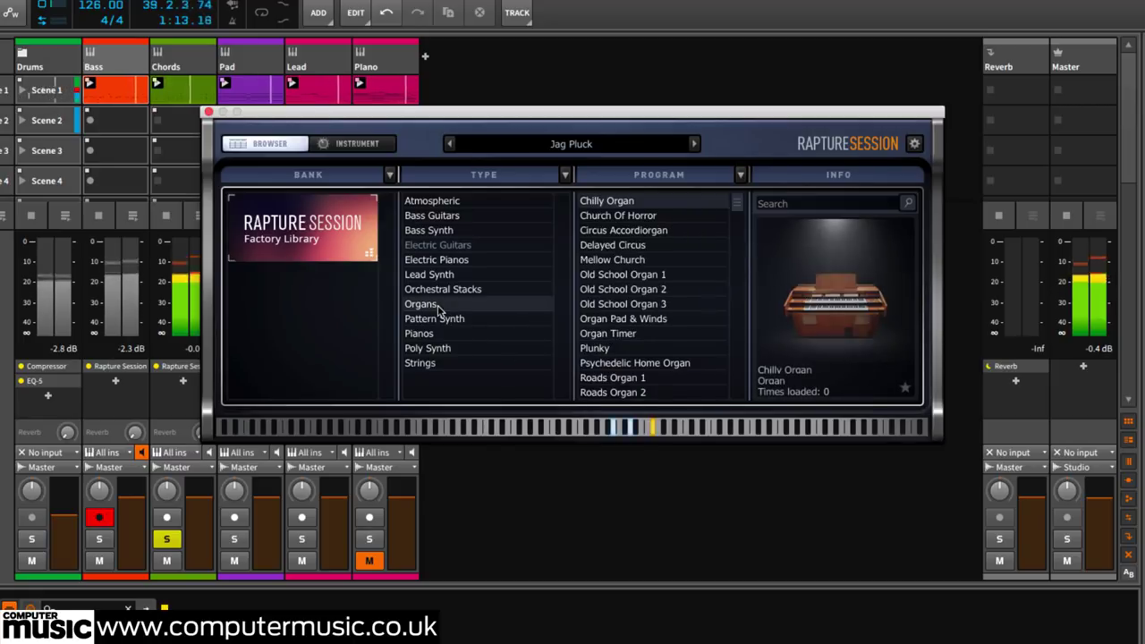
left_click(647, 292)
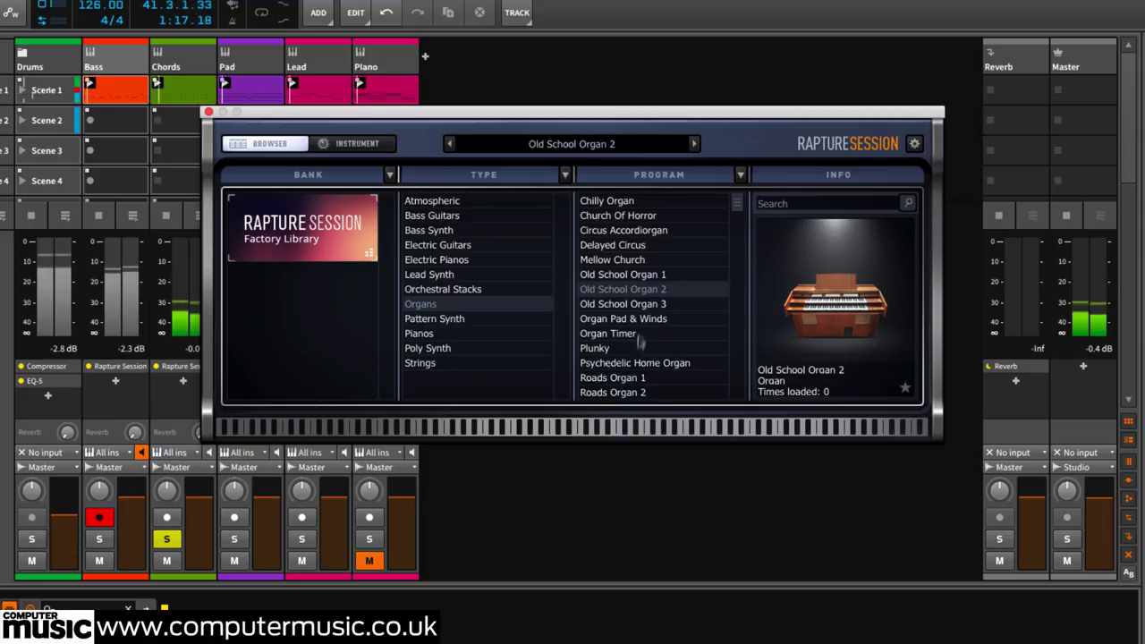
left_click(659, 364)
scroll(659, 367, "down", 2)
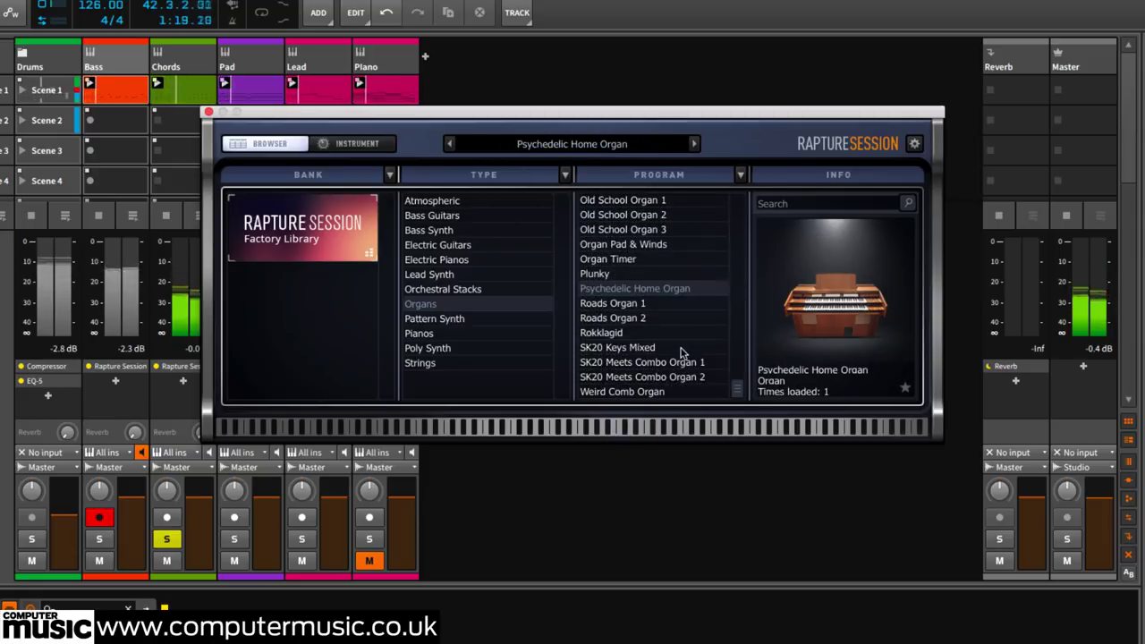
left_click(650, 393)
scroll(662, 358, "up", 2)
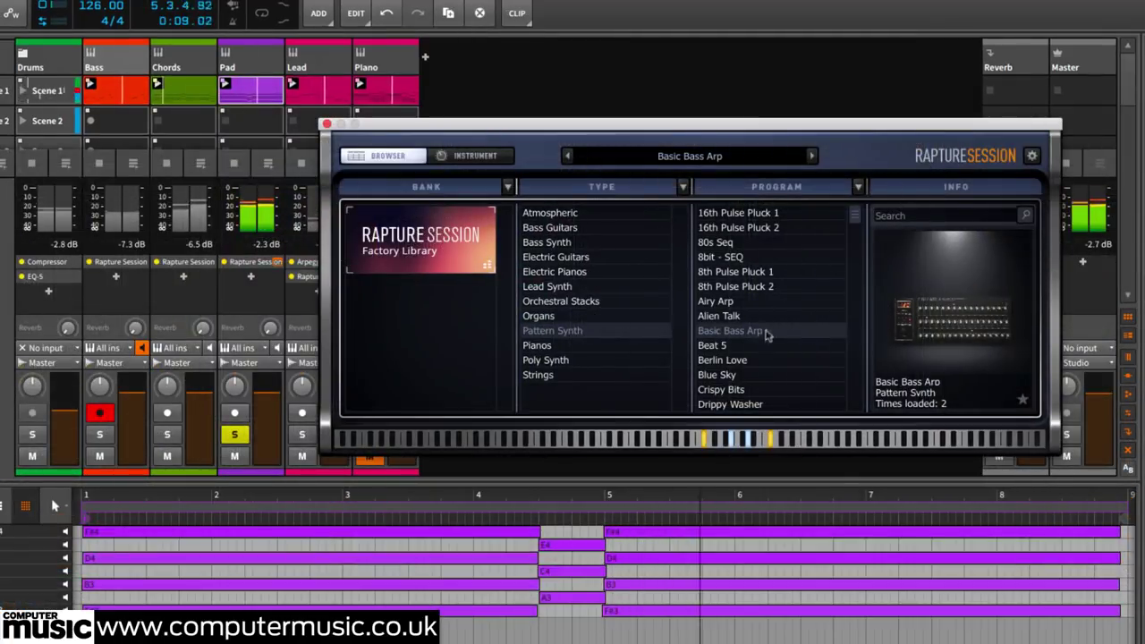
- Audition the Pattern Synth program Dynamic Duo and load French Flavour for the pad part
scroll(760, 331, "down", 3)
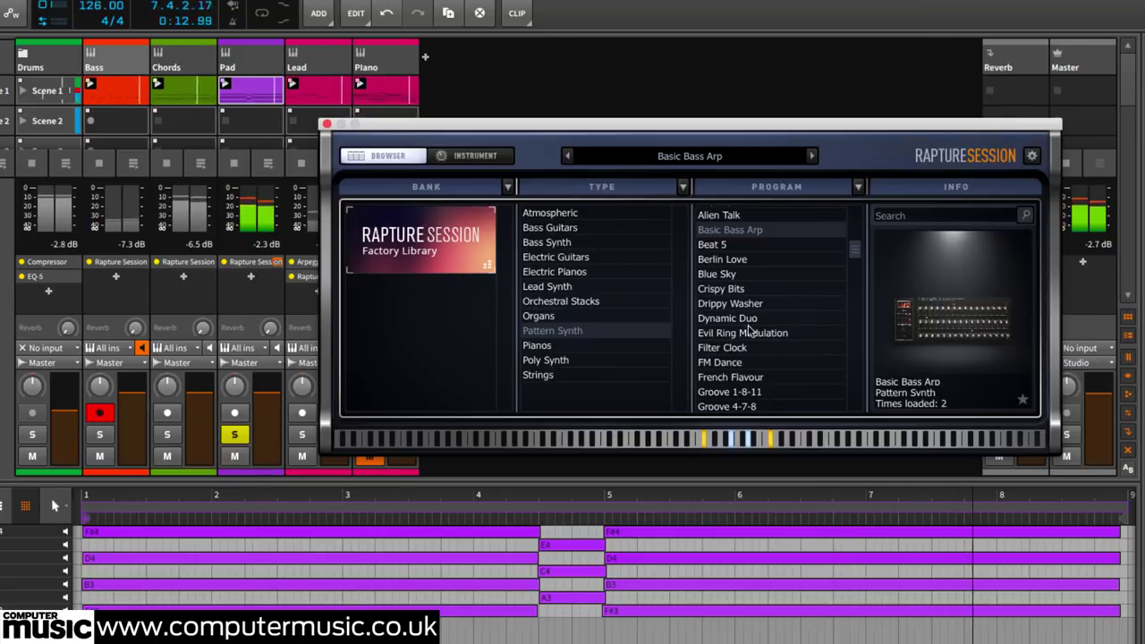
left_click(748, 320)
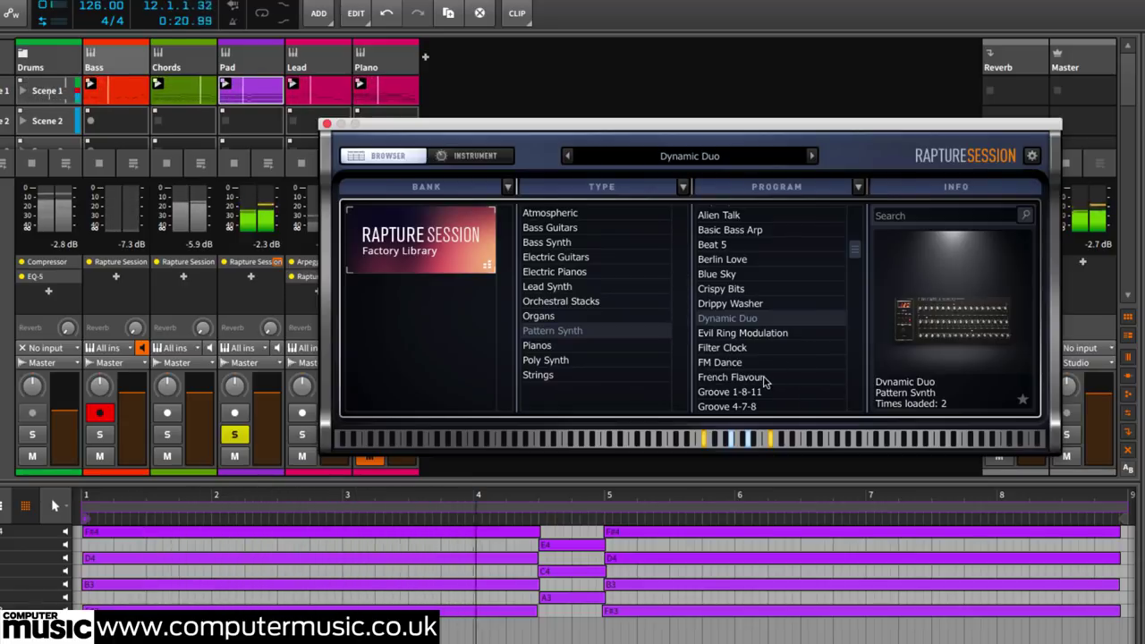
left_click(765, 379)
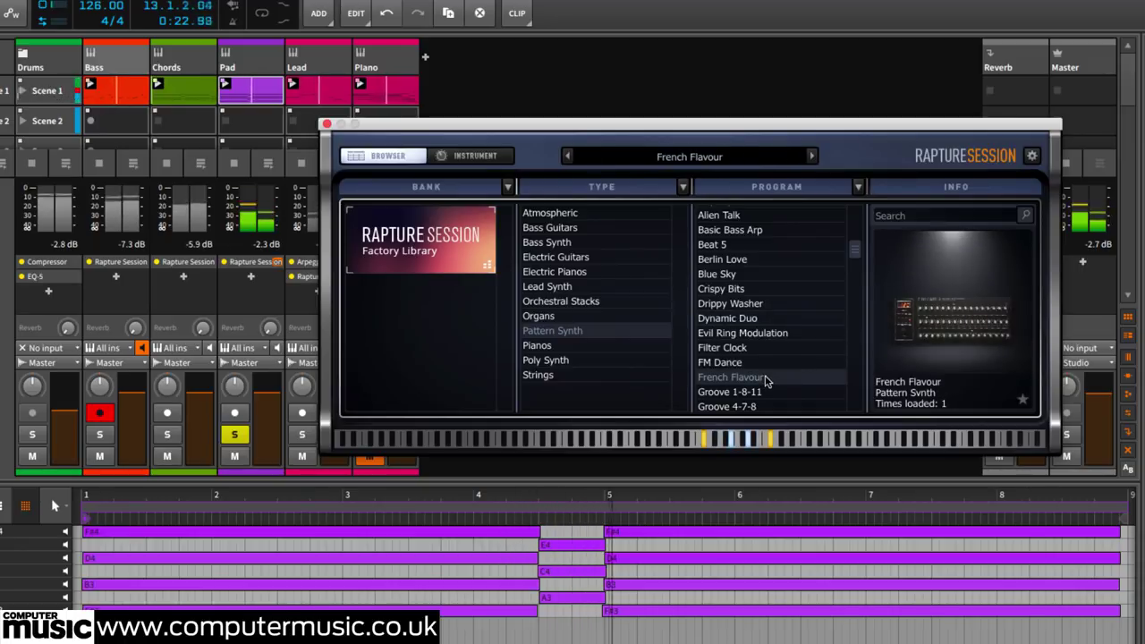
scroll(777, 361, "down", 3)
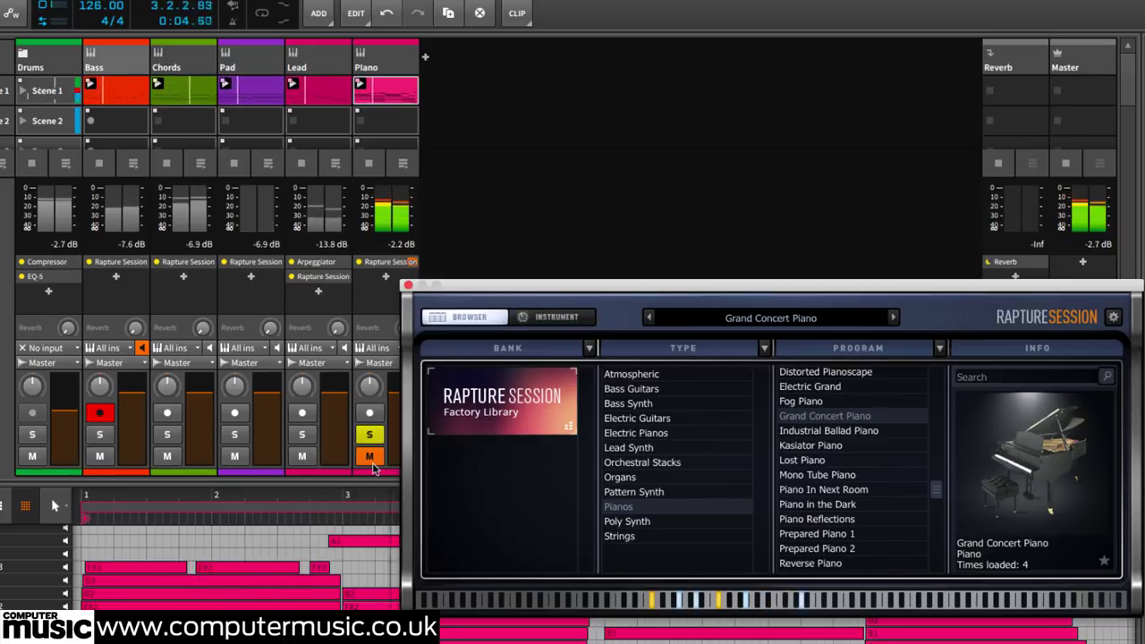
- Audition the Lost Piano and Reverse Piano programs from the Pianos type on the piano part
left_click(814, 461)
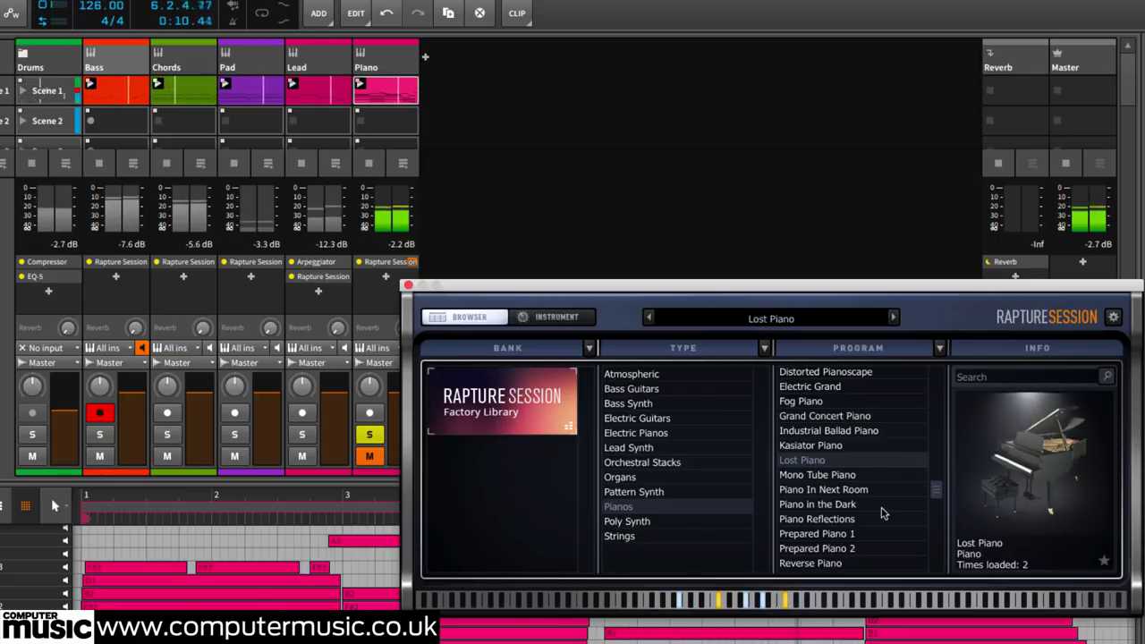
scroll(875, 488, "down", 3)
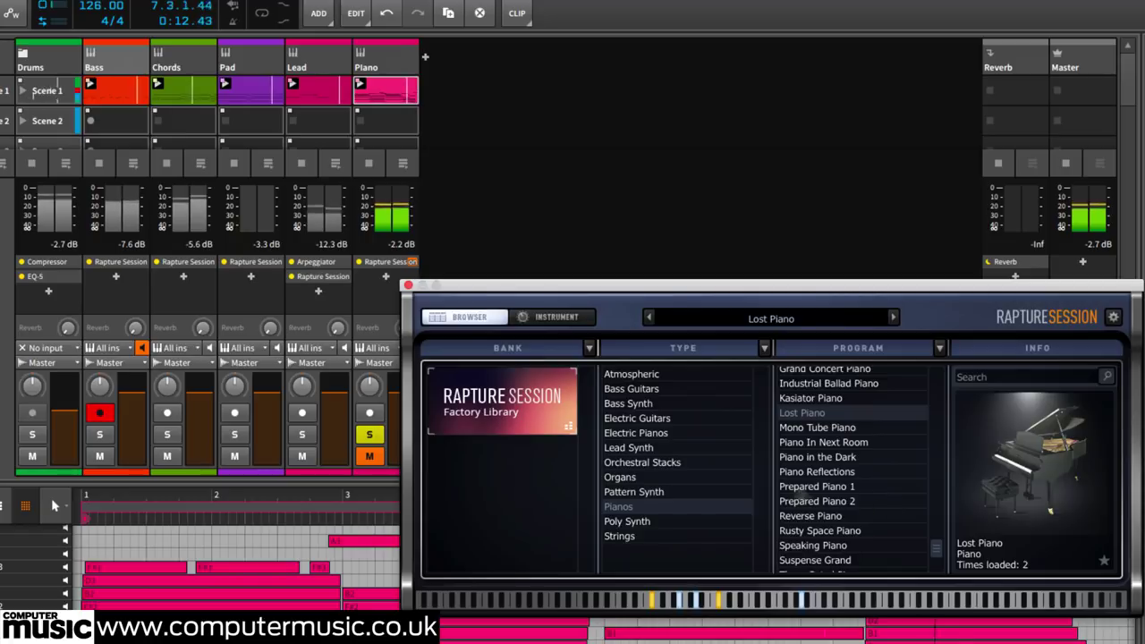
left_click(831, 516)
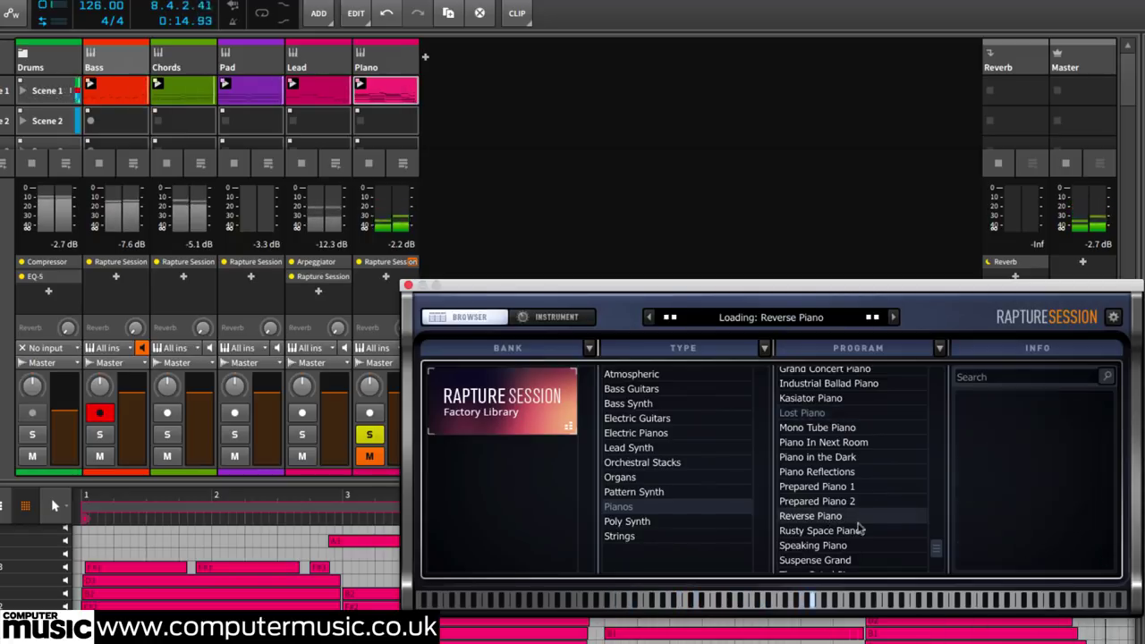
- Switch the piano part to the Electric Pianos type and audition Darkest City and Dusty Rhodes
left_click(664, 434)
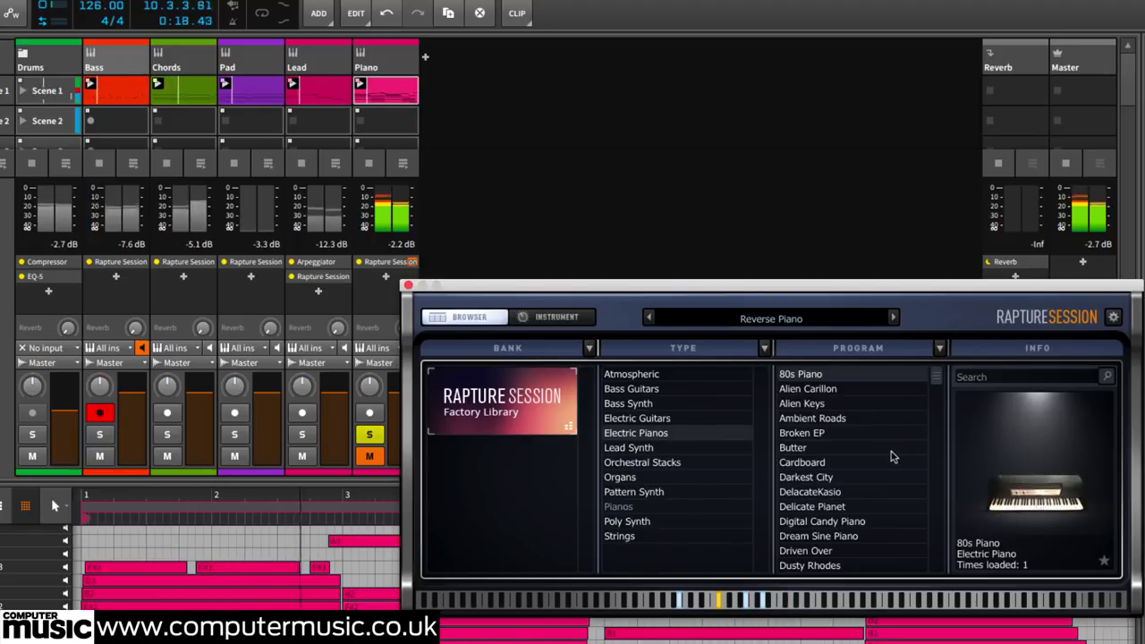
left_click(815, 480)
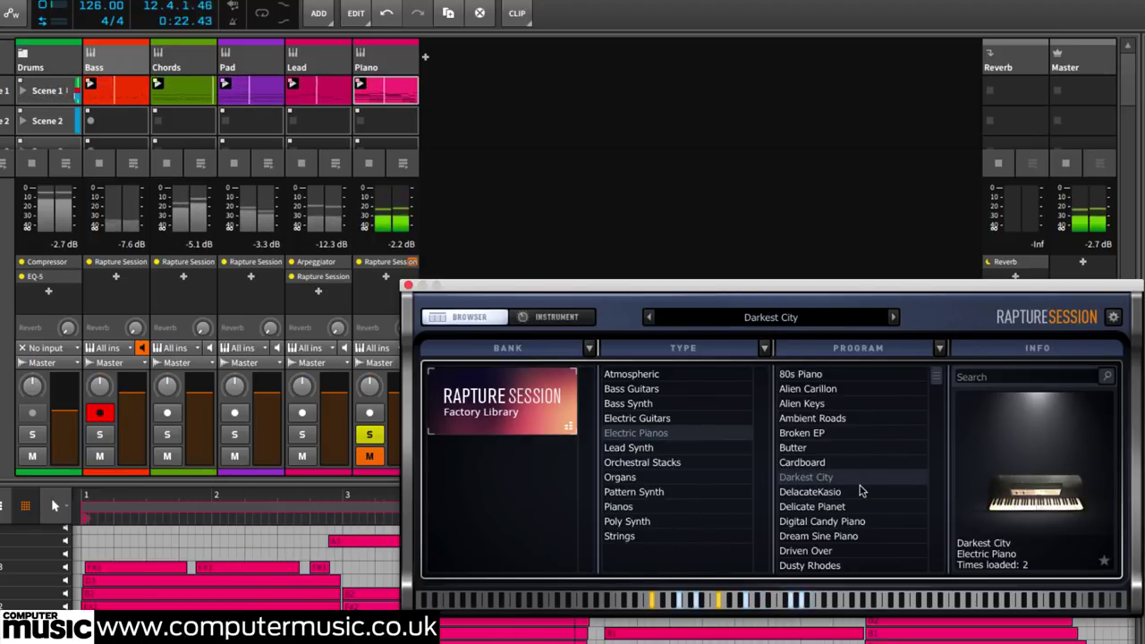
scroll(868, 527, "down", 3)
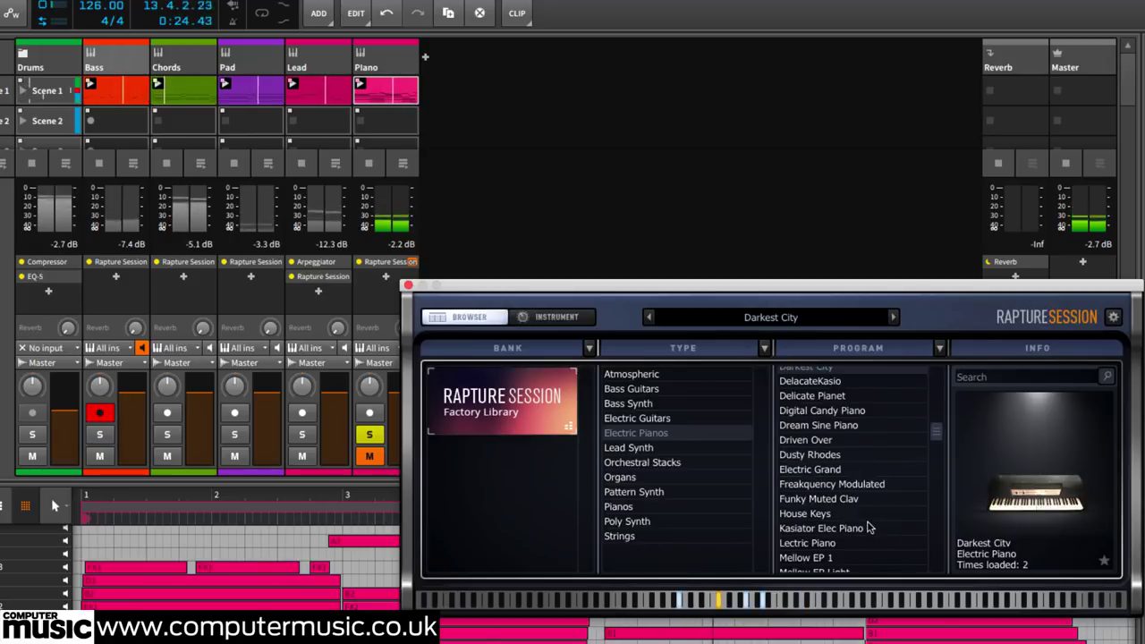
left_click(834, 458)
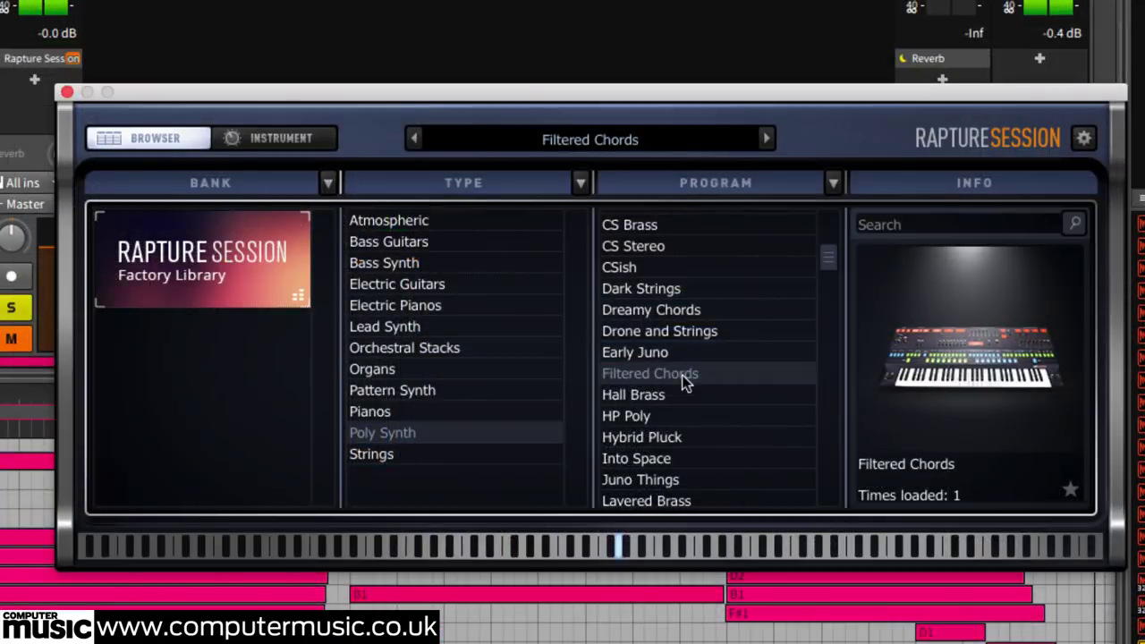
- Audition the Poly Synth program Juno Things and load Poly Moog
scroll(707, 412, "down", 3)
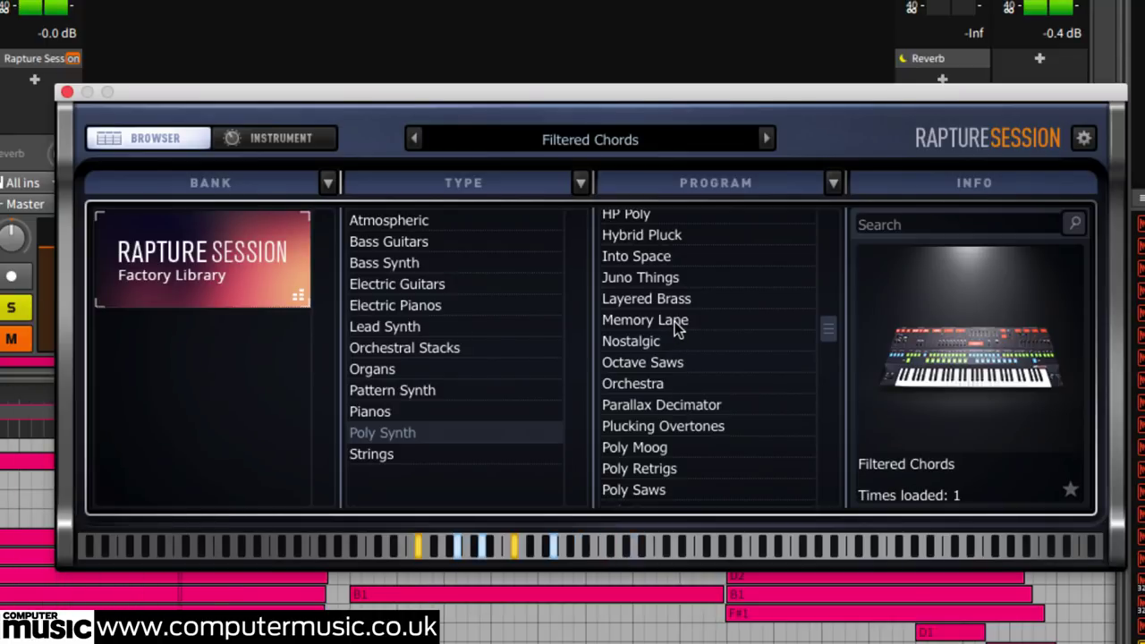
left_click(665, 280)
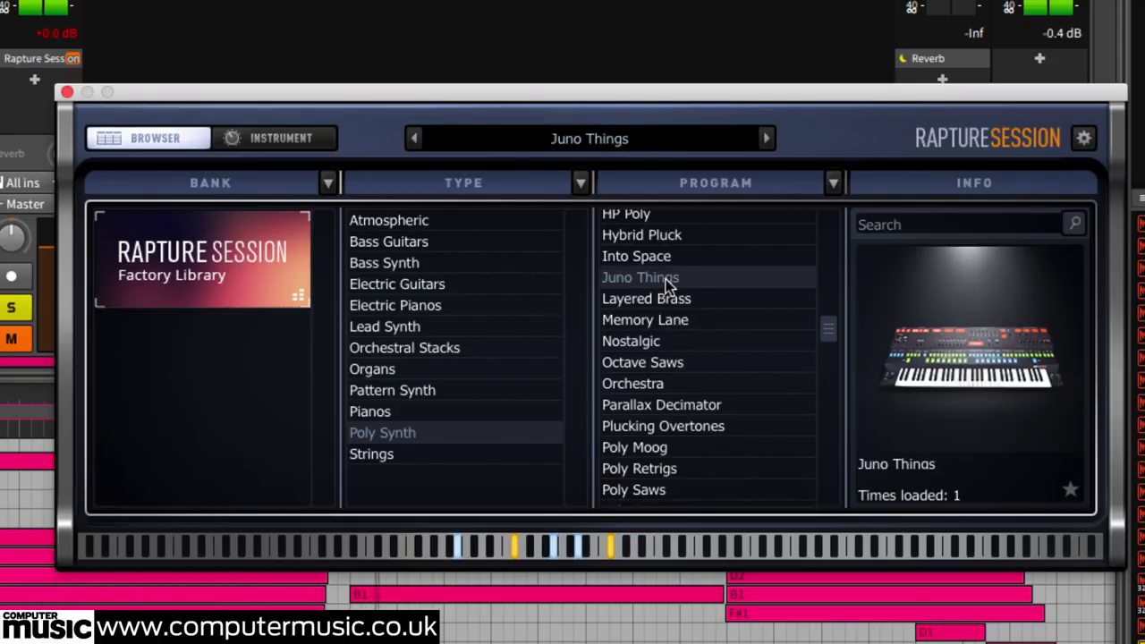
left_click(657, 449)
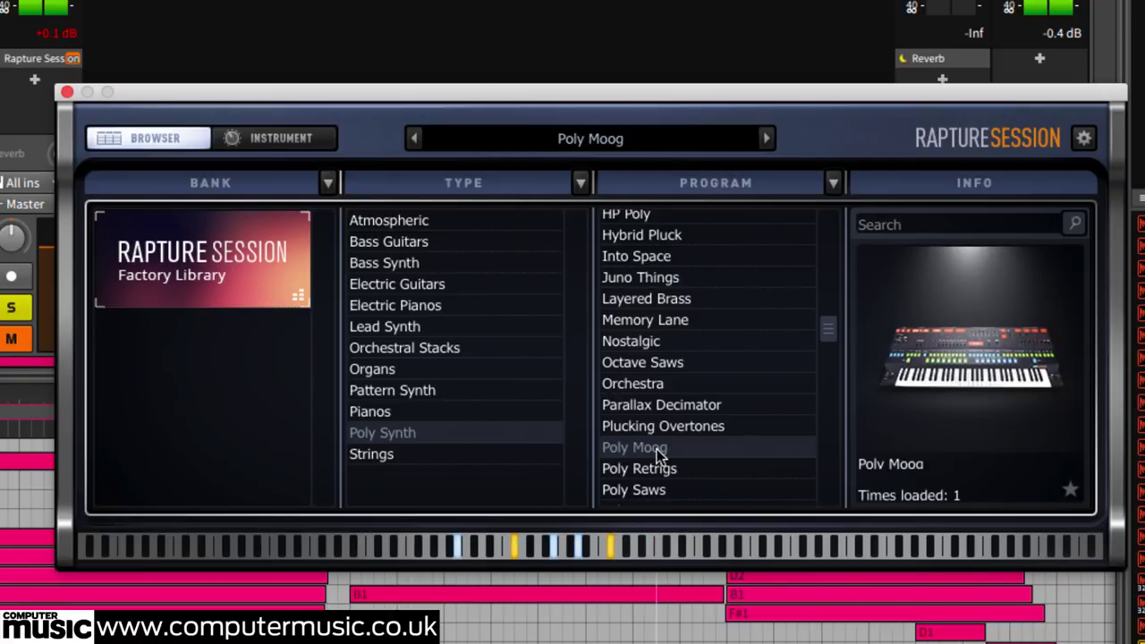
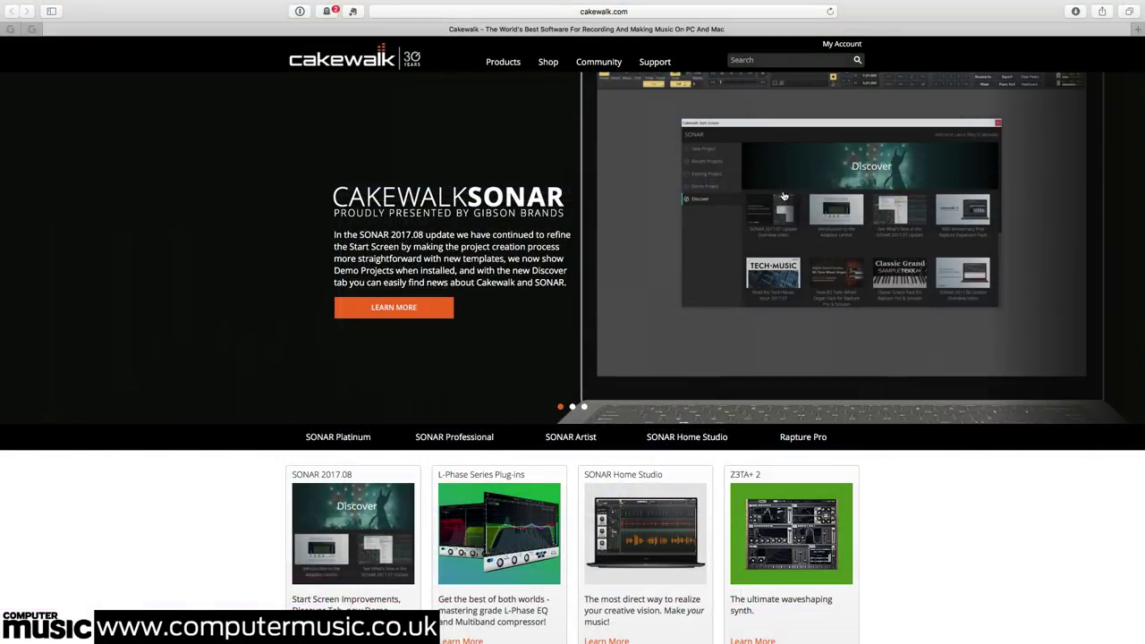
- Download Cakewalk Command Center for Mac OS X and run its installer, agreeing to the software license
mouse_move(655, 68)
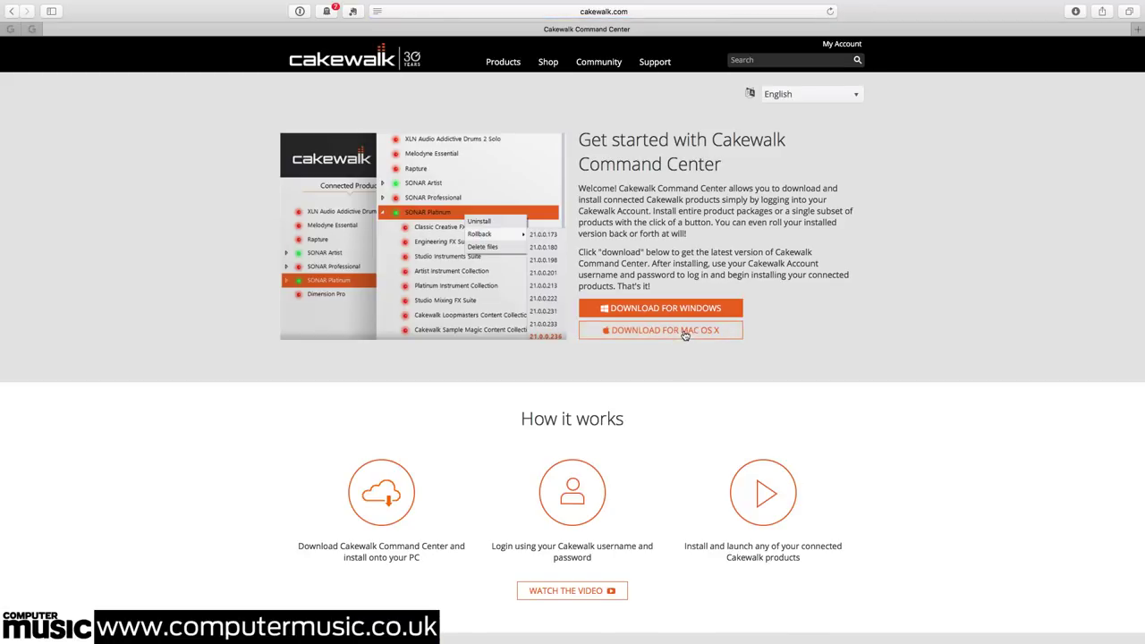
left_click(685, 333)
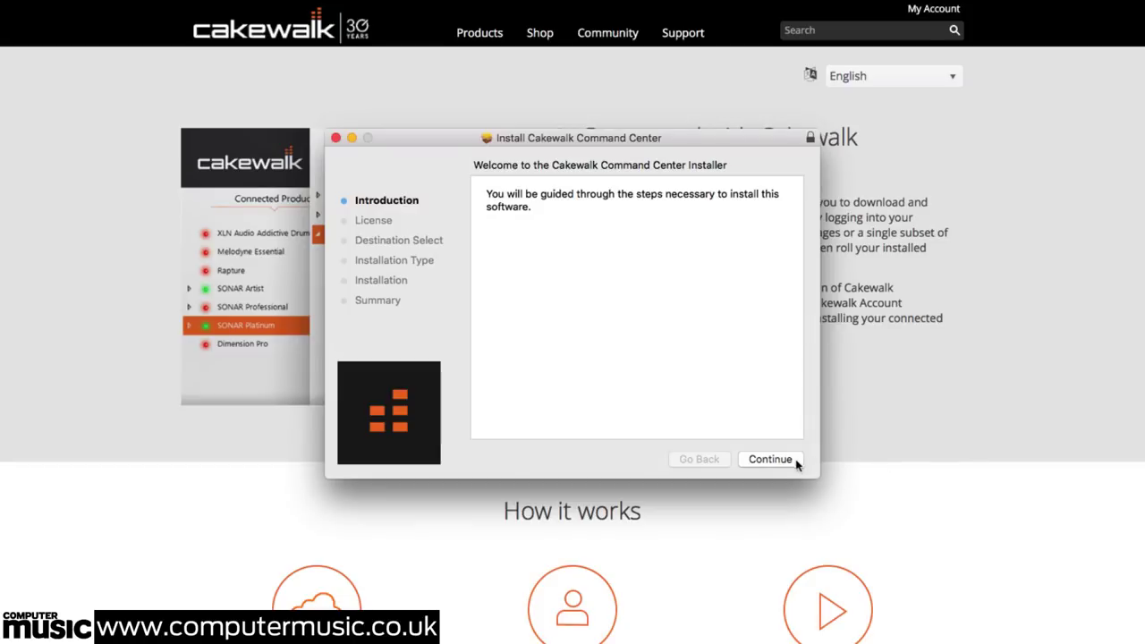
left_click(775, 459)
left_click(774, 459)
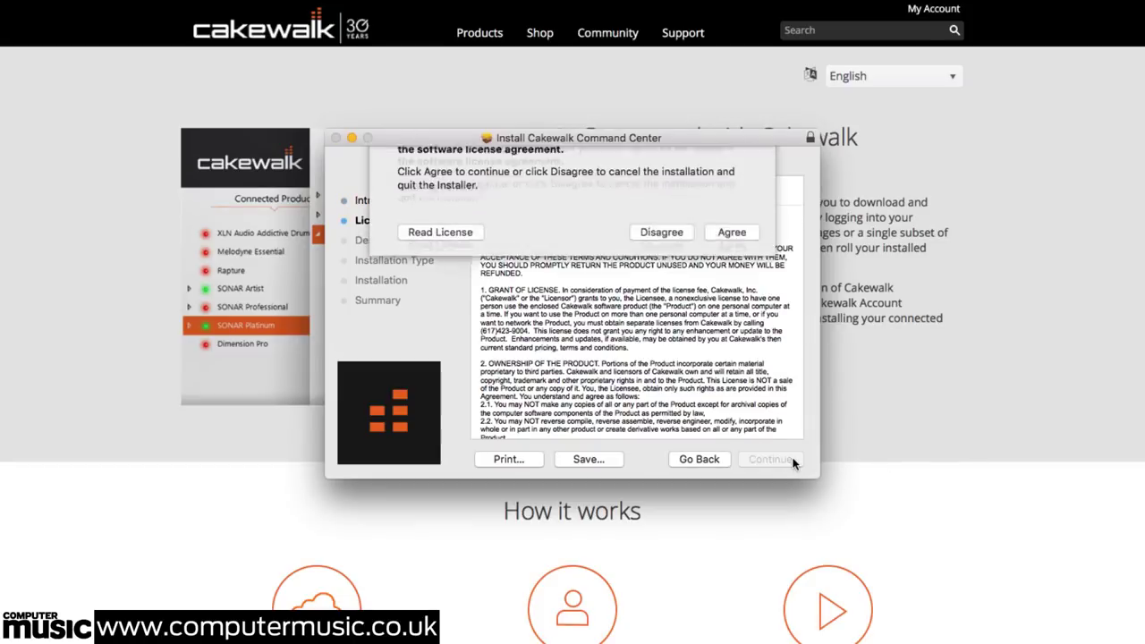
left_click(735, 266)
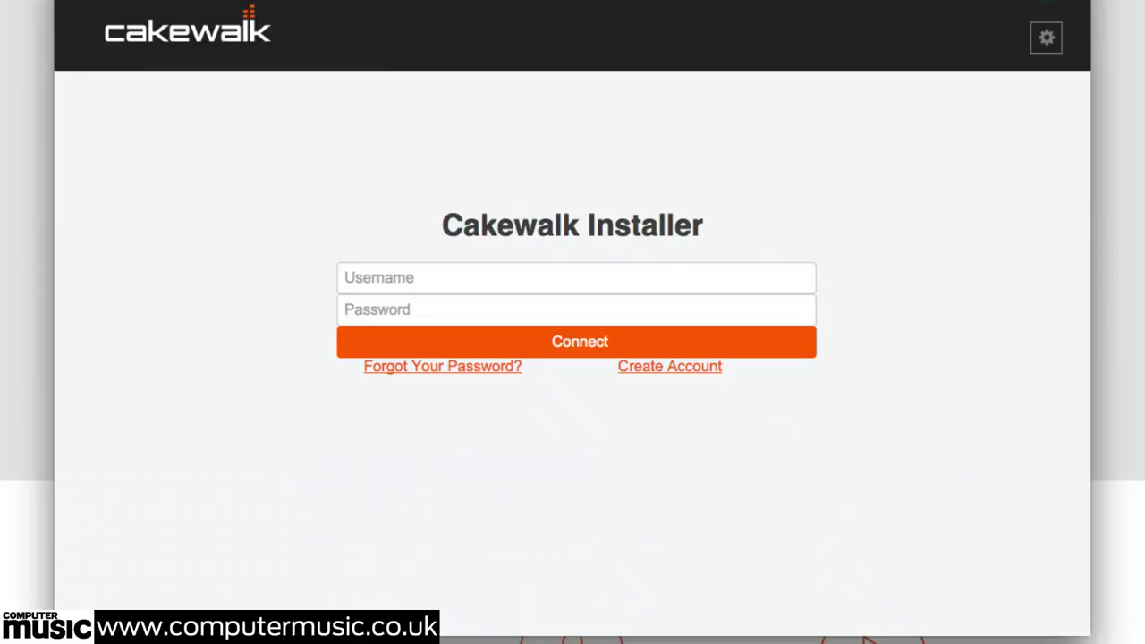
- Sign in to the Cakewalk Installer with the account username and password
left_click(479, 283)
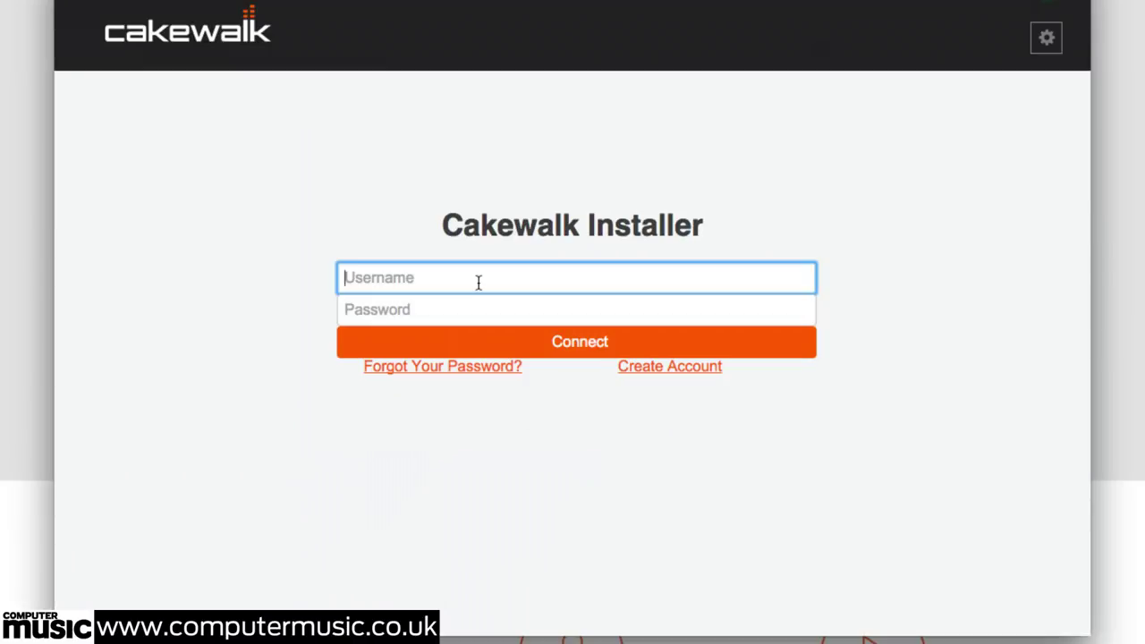
key("Tab")
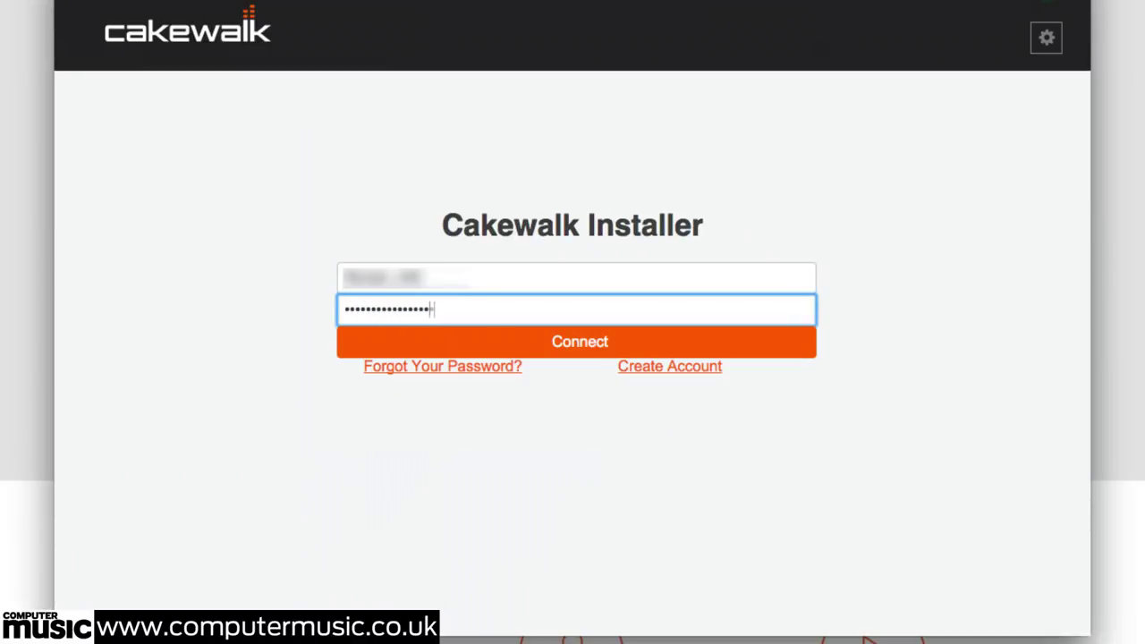
key("Return")
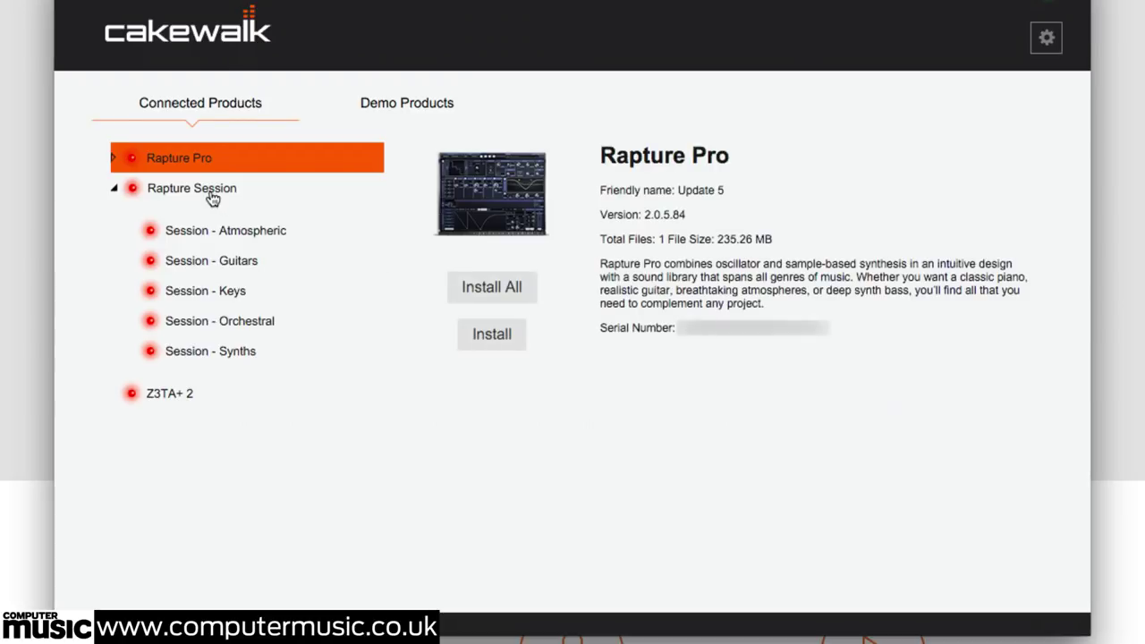
- Install Rapture Session with all of its components and accept the download
left_click(212, 199)
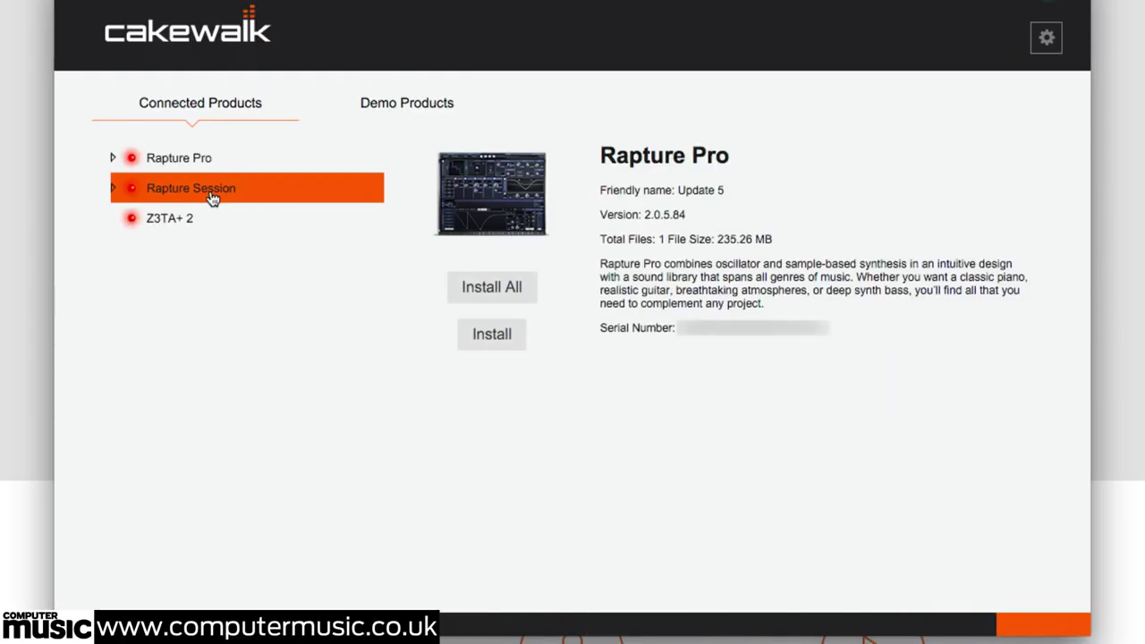
left_click(506, 289)
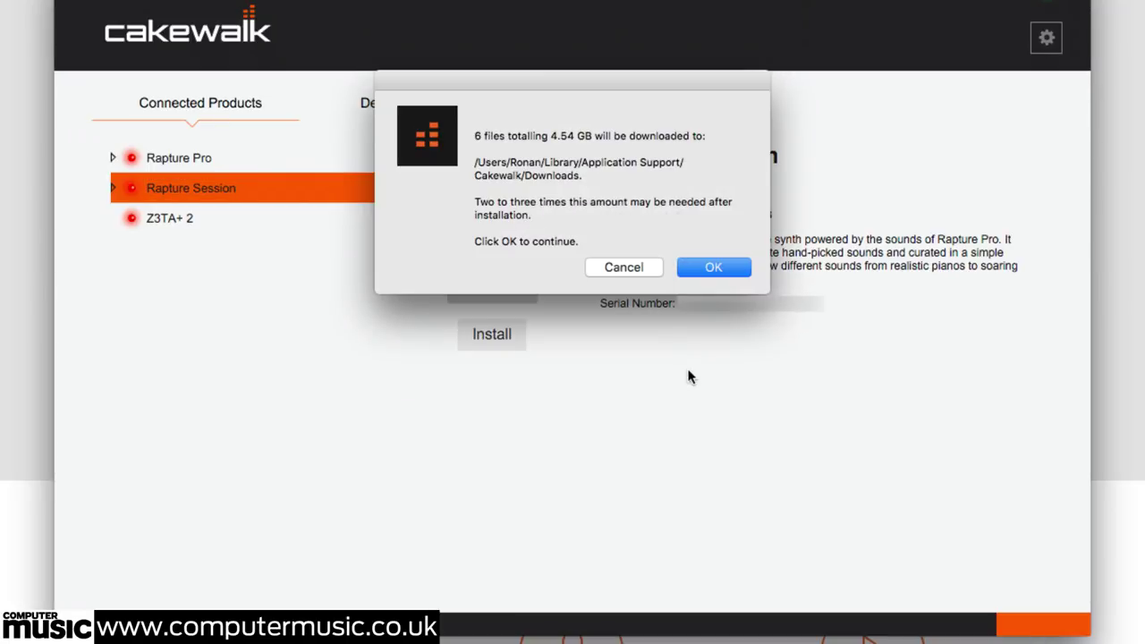
left_click(725, 271)
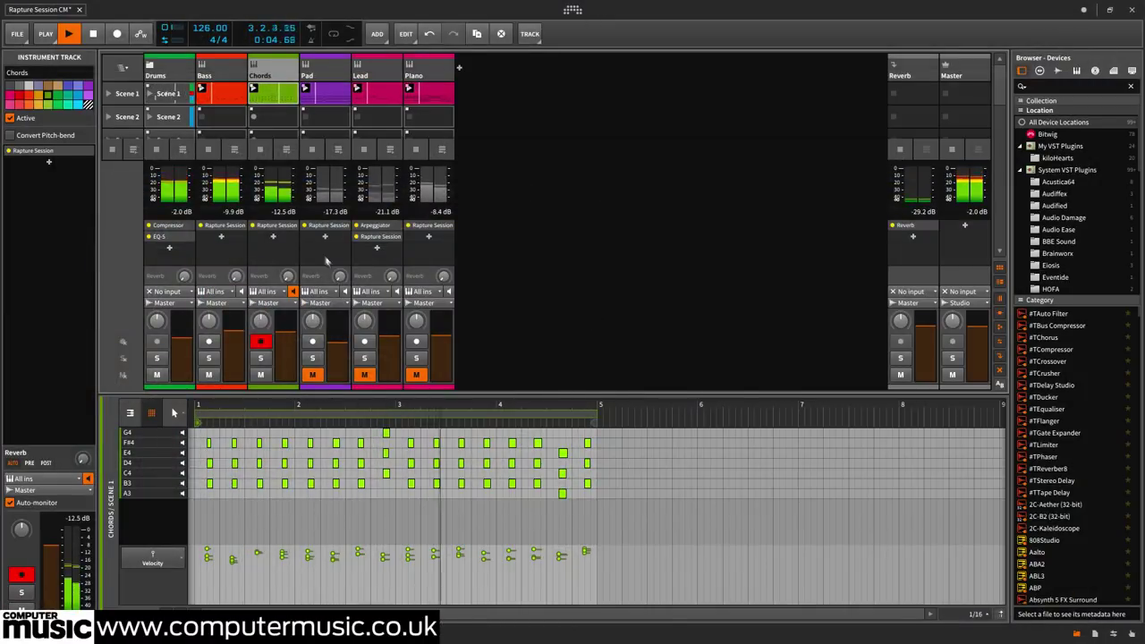
- Switch to Bitwig Studio, open Rapture Session on the Chords track and look through its Electric Guitars programs
left_click(294, 228)
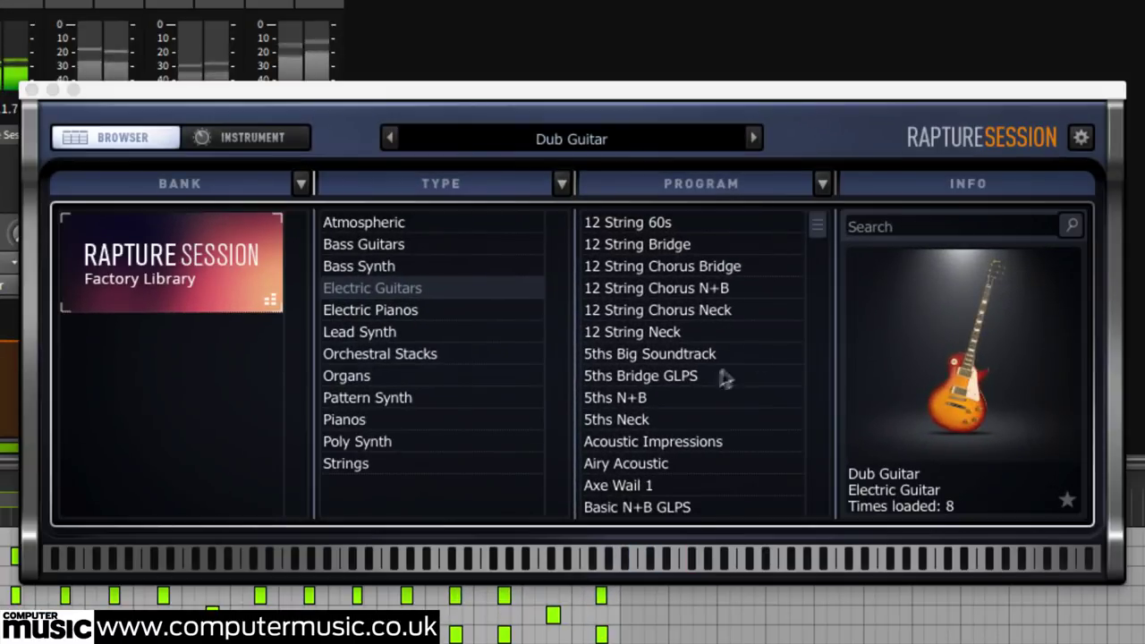
scroll(725, 379, "down", 10)
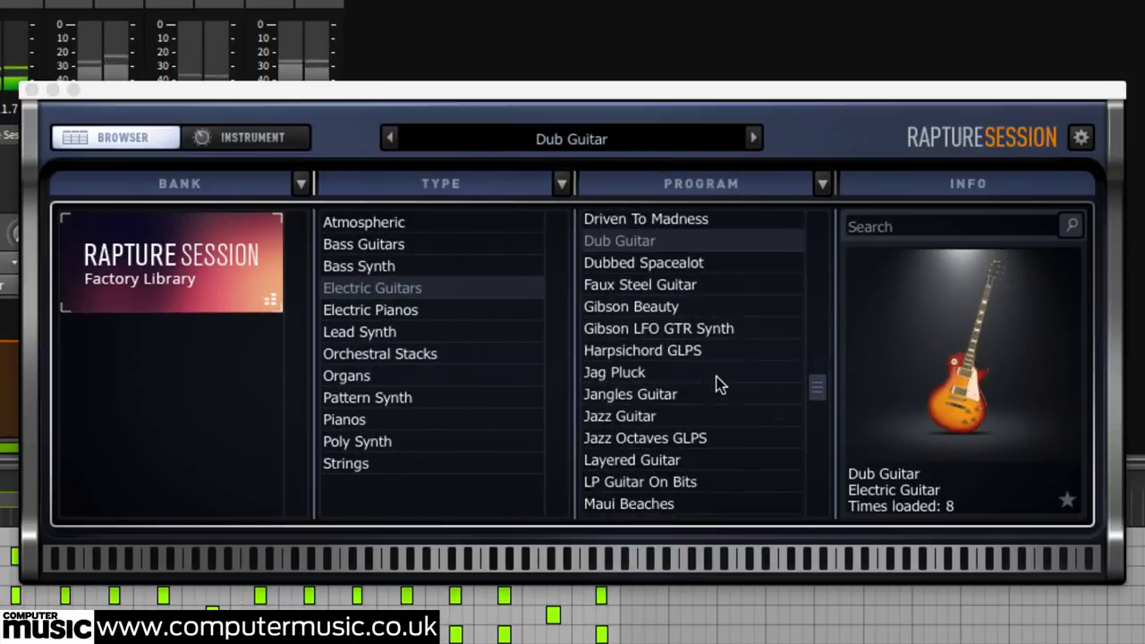
scroll(718, 385, "up", 1)
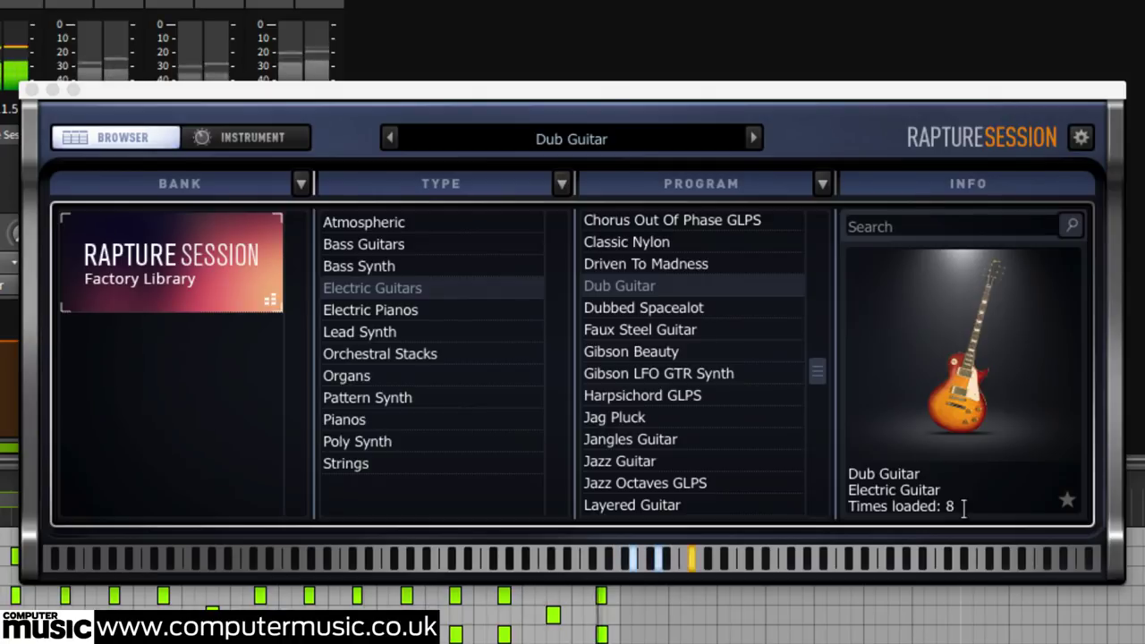
- Switch the chords to the Electric Pianos type and audition Cardboard, Darkest City and Dusty Rhodes
left_click(413, 309)
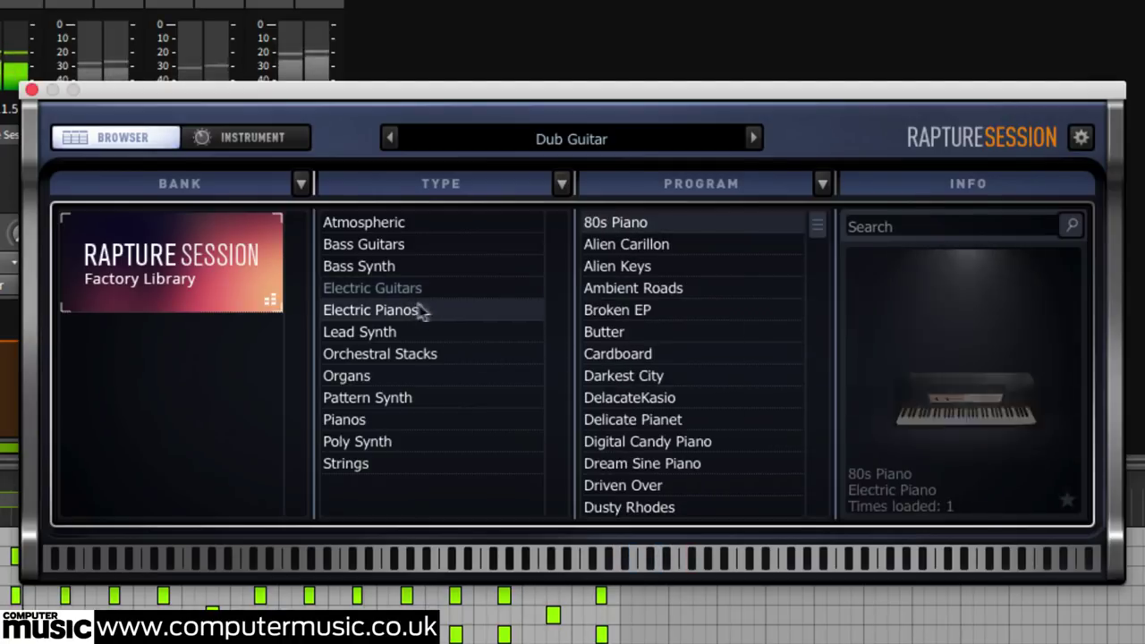
left_click(647, 353)
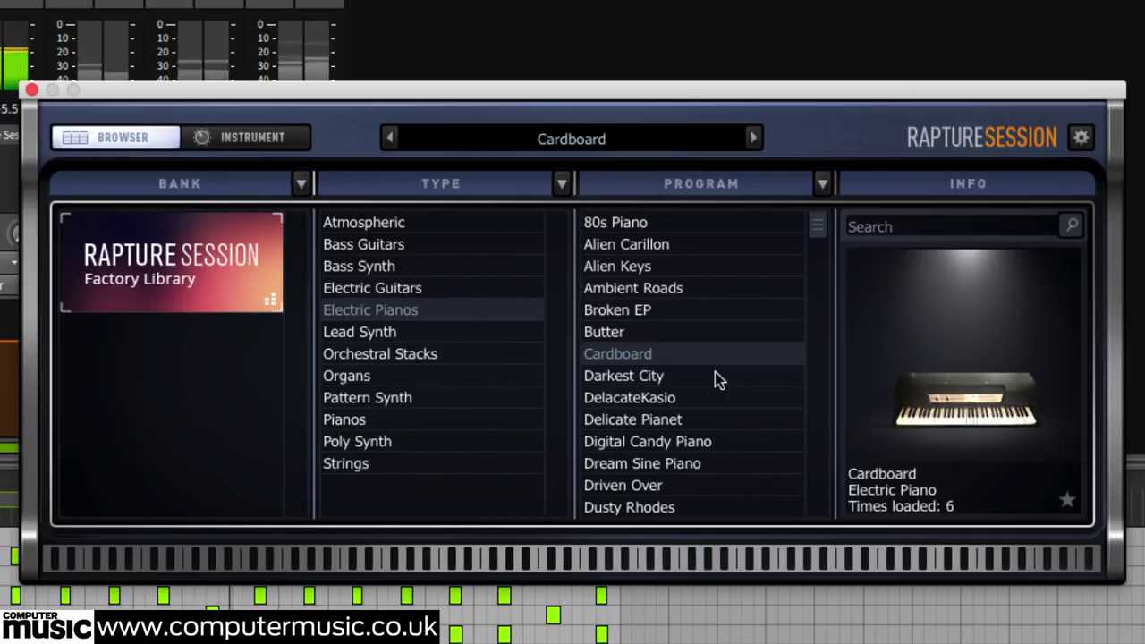
left_click(654, 377)
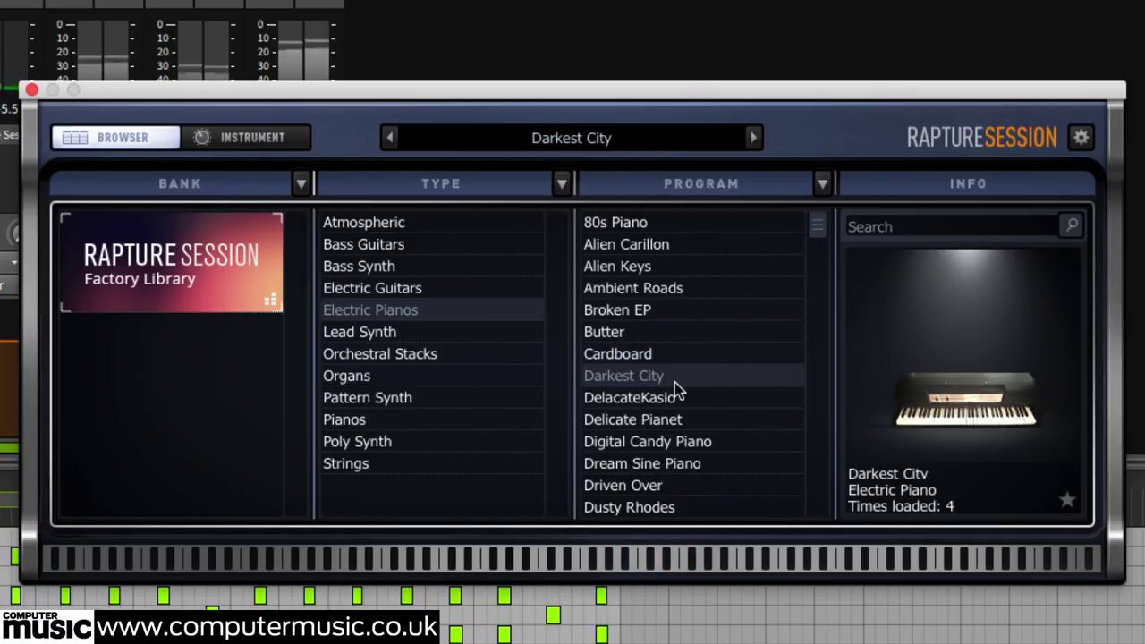
scroll(694, 416, "down", 3)
left_click(656, 381)
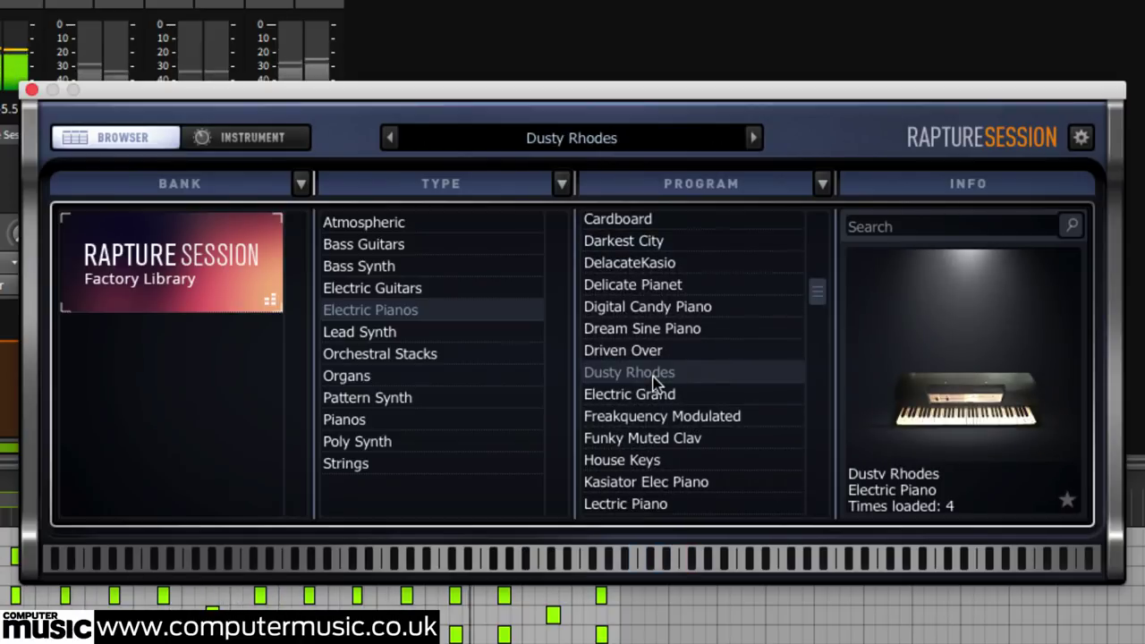
- Step forward through Electric Grand, Freakquency Modulated and Funky Muted Clav, and return to Freakquency Modulated
left_click(754, 138)
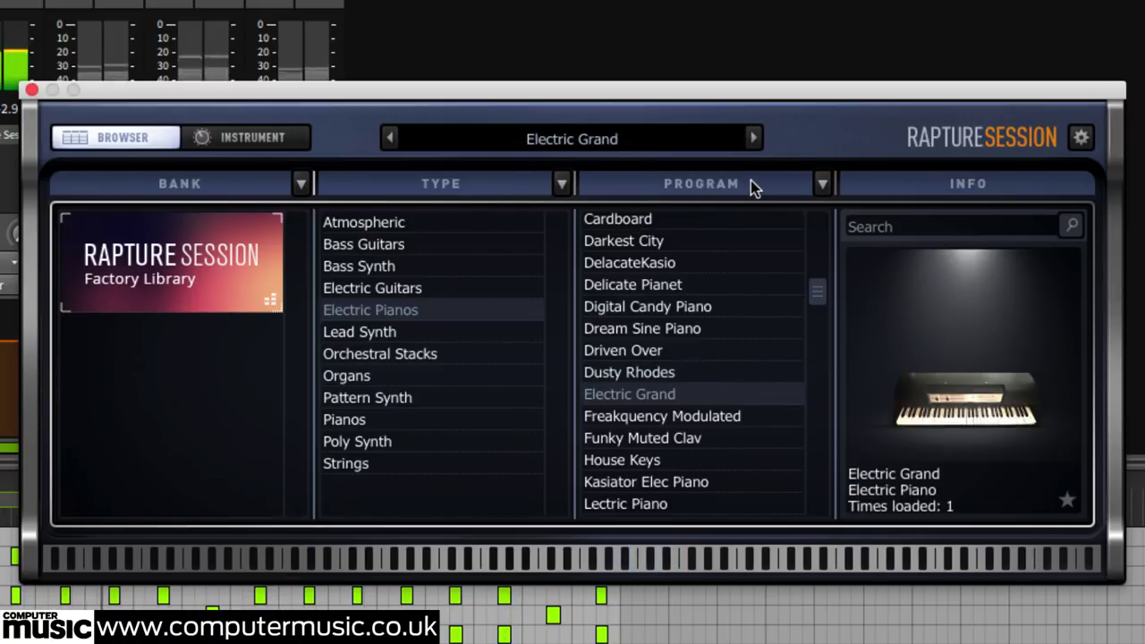
left_click(753, 138)
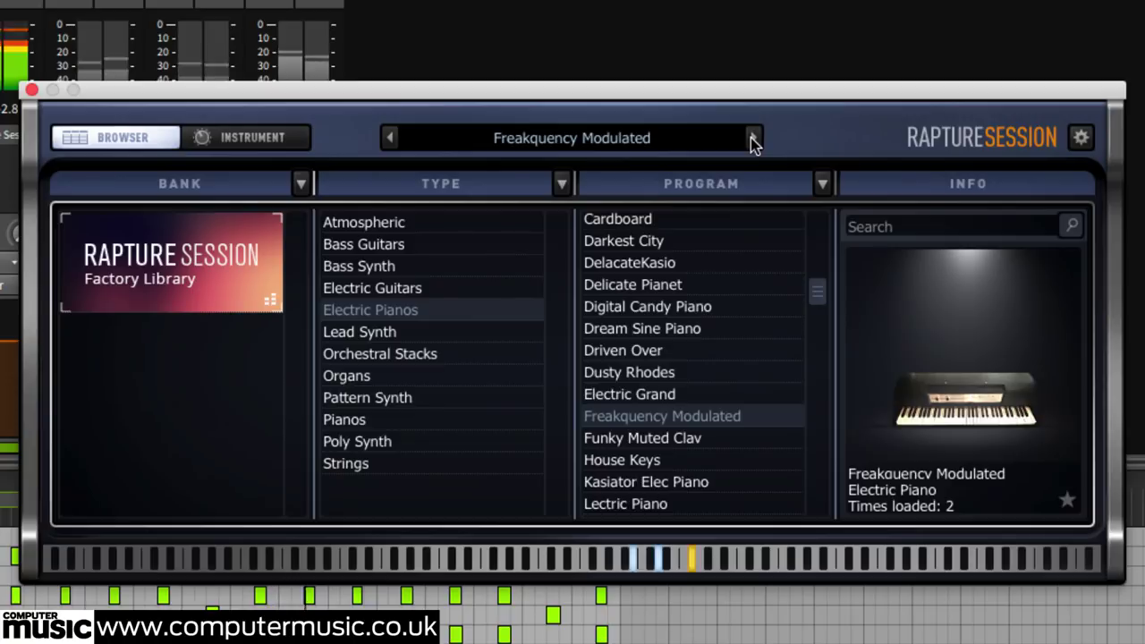
left_click(756, 138)
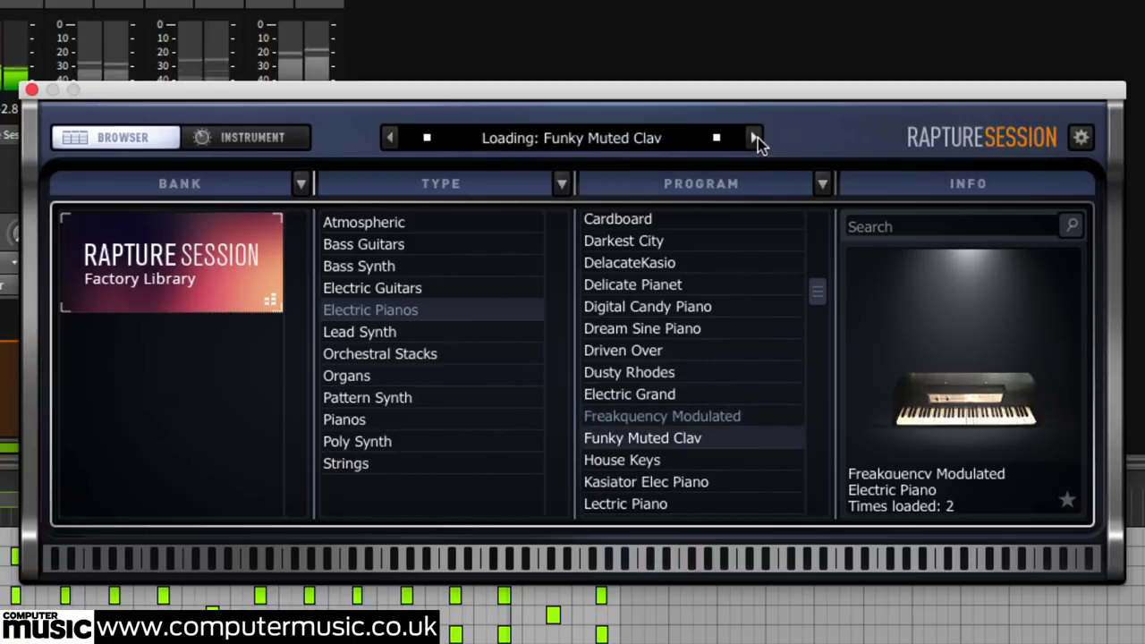
left_click(394, 138)
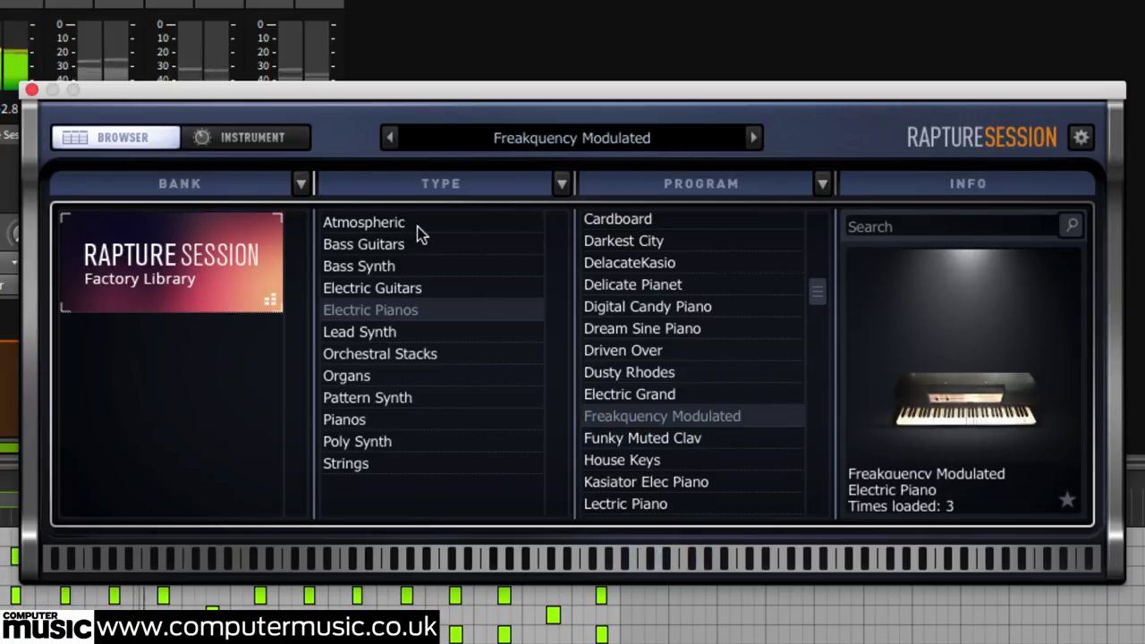
- Search the library for "pluck" and load the Electric Guitars program Jag Pluck
left_click(879, 232)
type("pl")
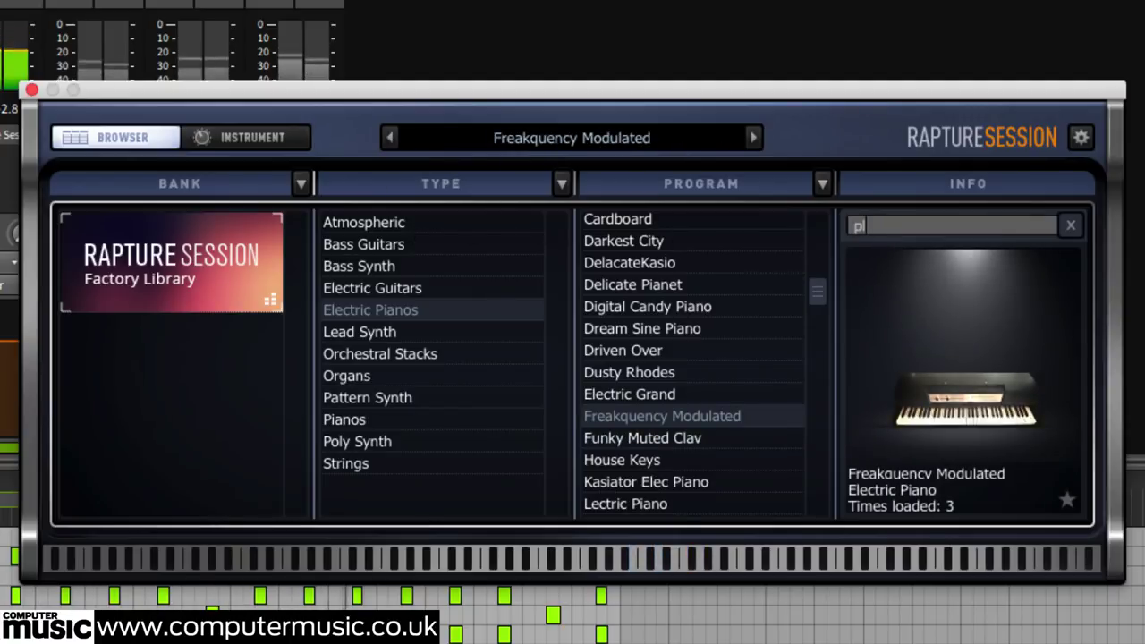
type("uck")
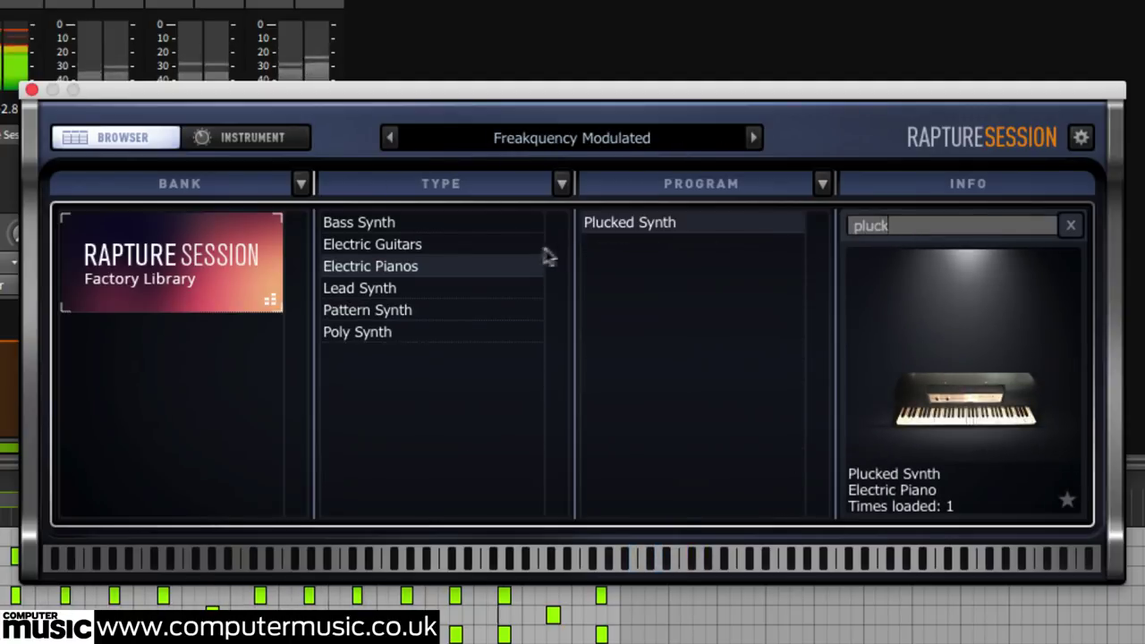
left_click(444, 245)
double_click(644, 224)
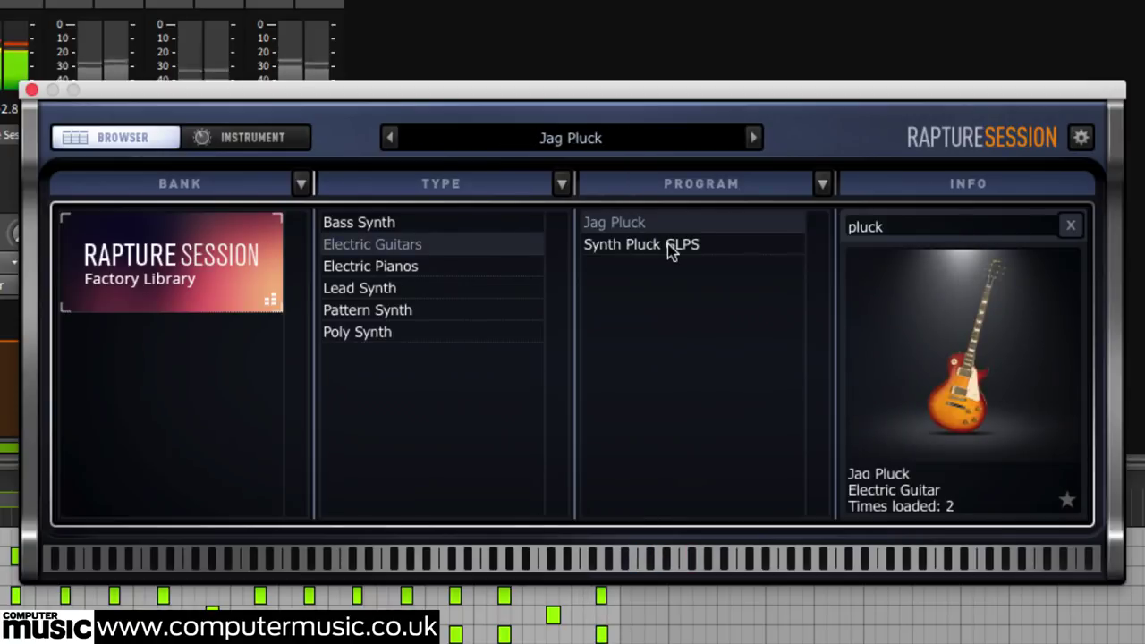
- Audition the Lead Synth program Compress And Release Pluck and load Octave Pluck
left_click(437, 288)
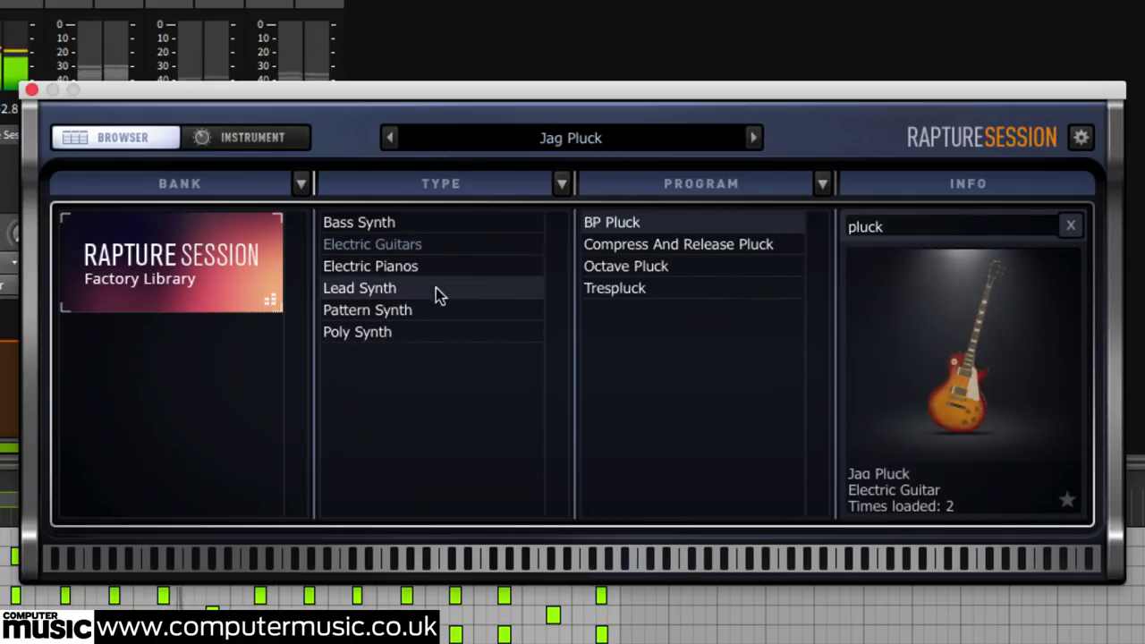
double_click(638, 242)
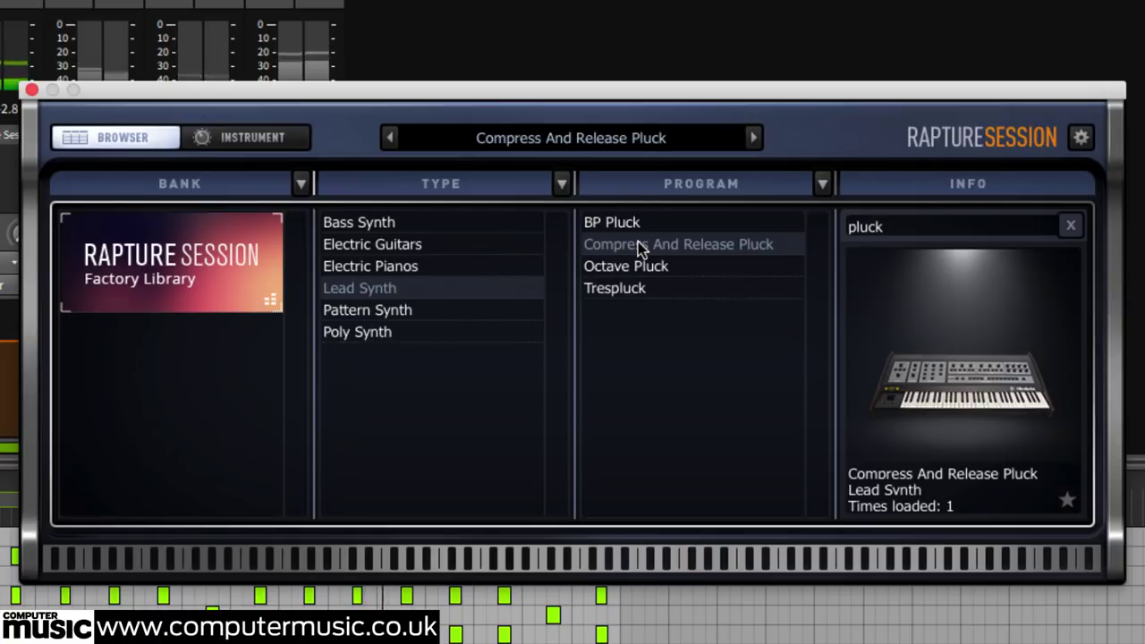
double_click(632, 269)
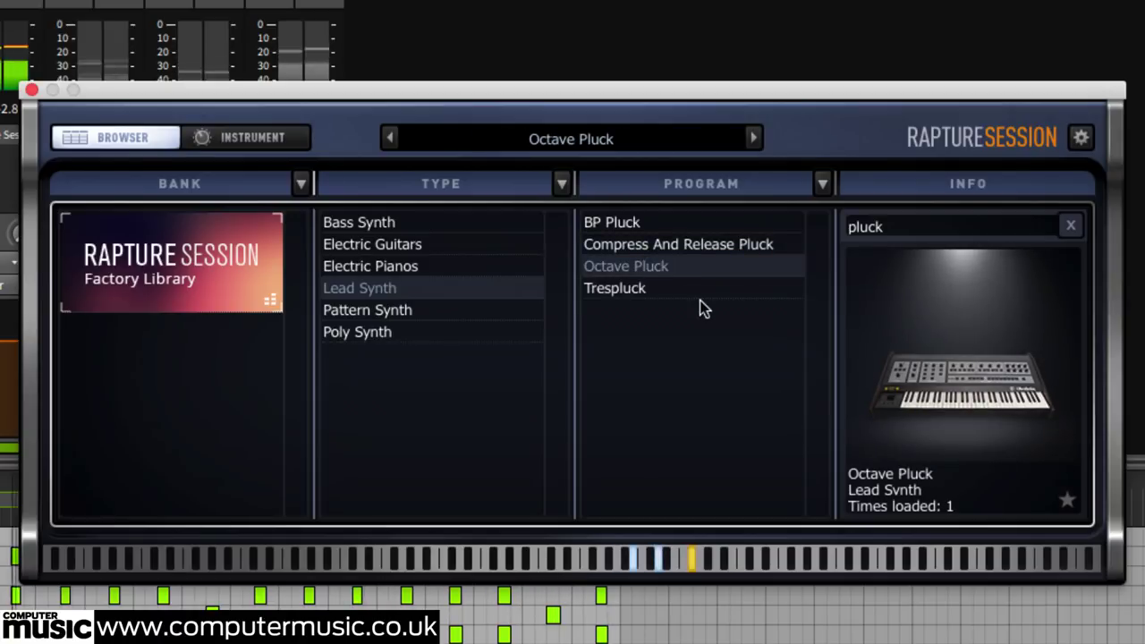
- Mark Octave Pluck and Plucked Synth as favorites, load the Poly Synth program String Machine Plucks and favorite it too
left_click(1069, 500)
left_click(423, 267)
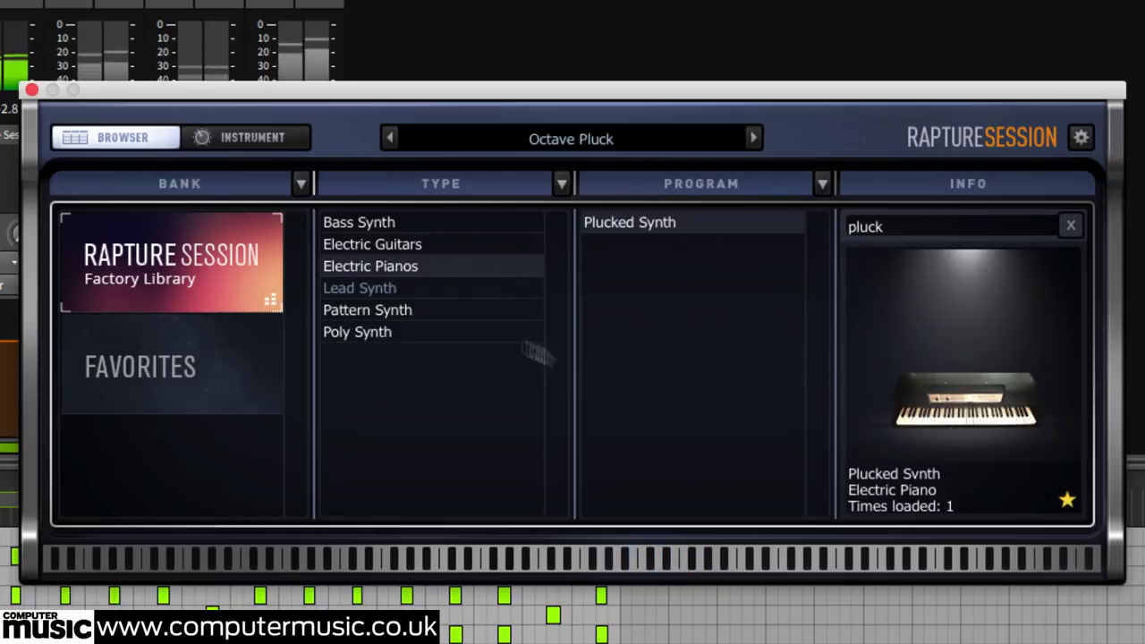
left_click(394, 334)
left_click(658, 265)
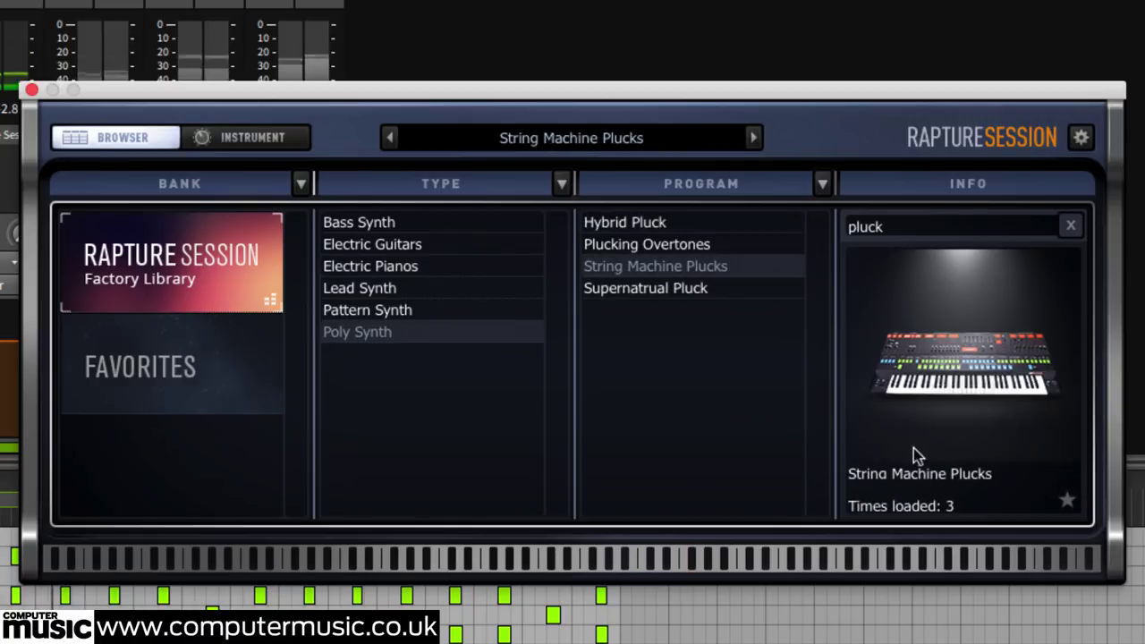
left_click(1068, 501)
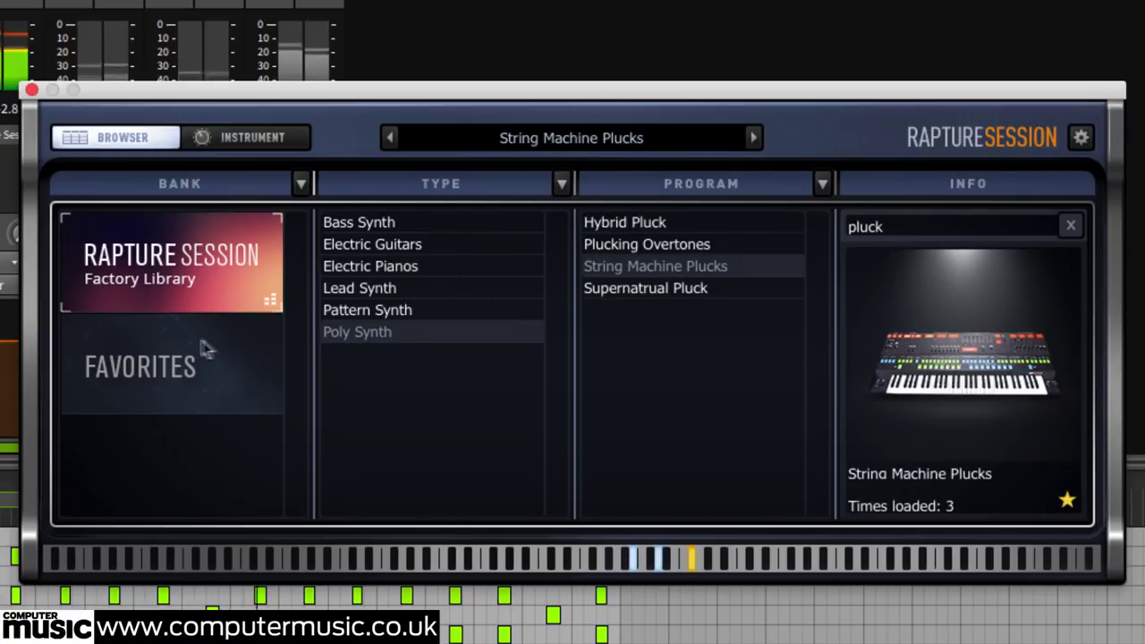
- Clear the program search and show the Lead Synth programs in the Favorites bank
left_click(1073, 227)
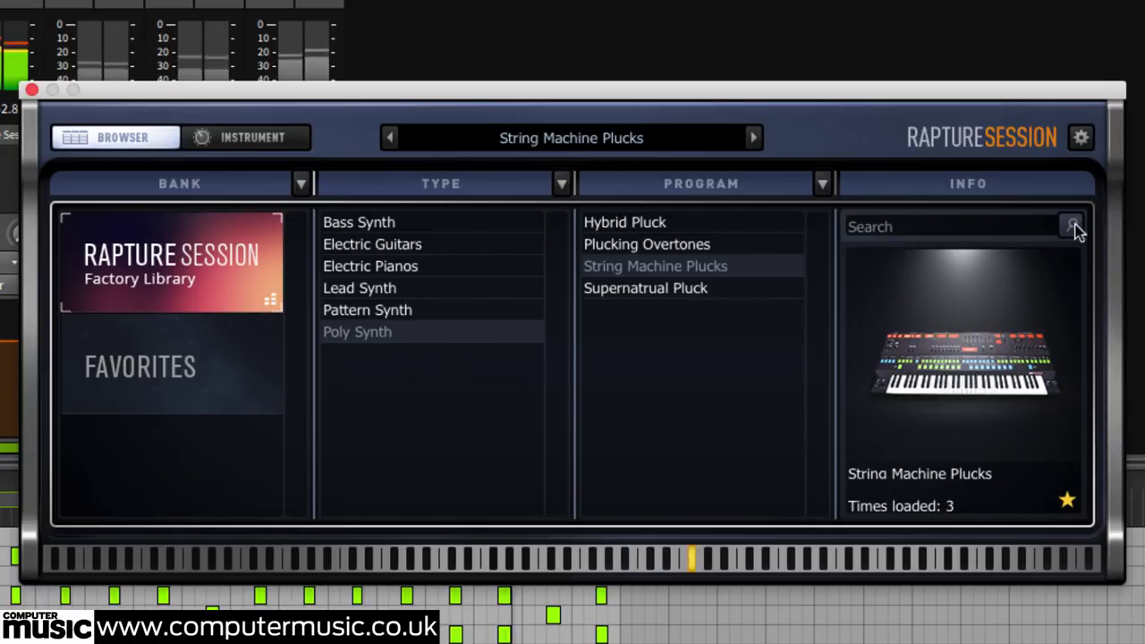
left_click(136, 379)
left_click(431, 242)
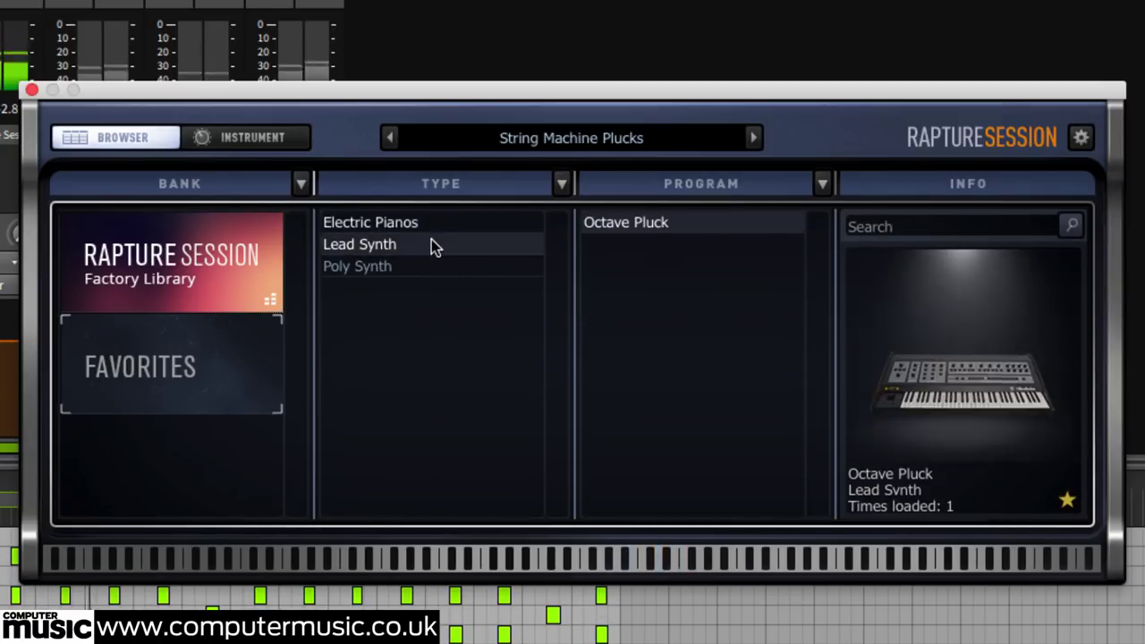
- Remove the Poly Synth program String Machine Plucks from the favorites and return to the Lead Synth favorites
left_click(426, 267)
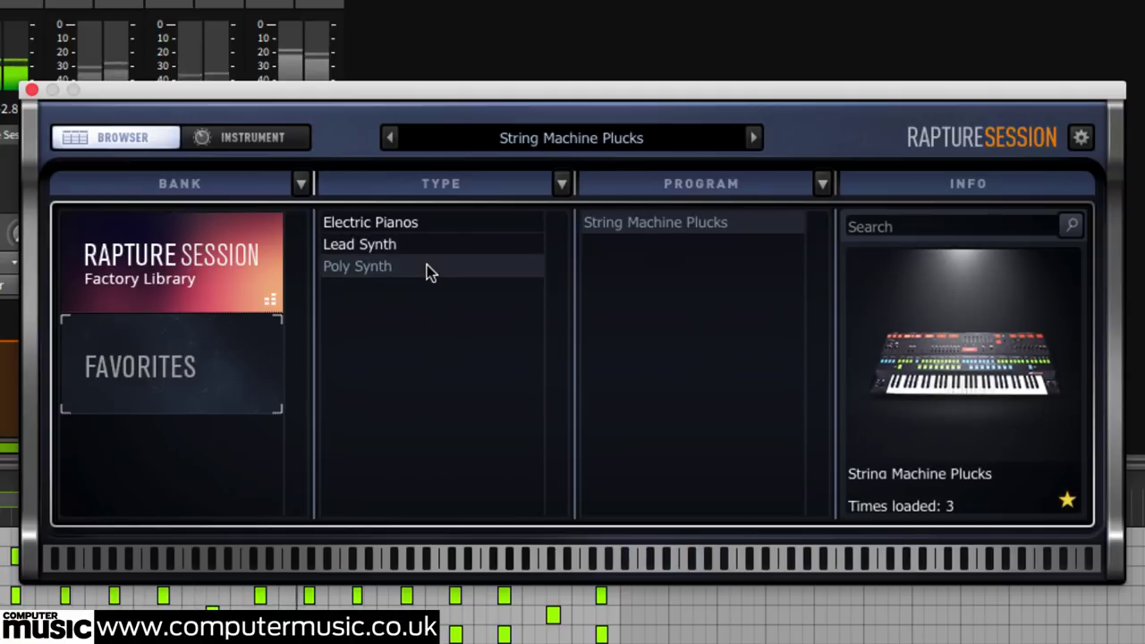
left_click(1068, 500)
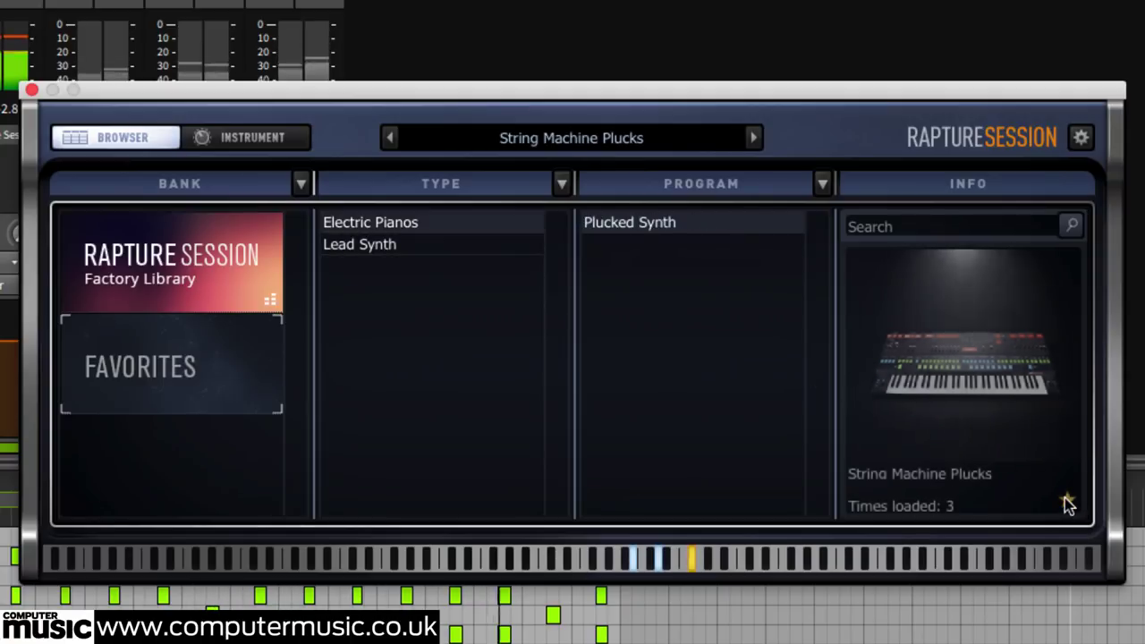
left_click(419, 245)
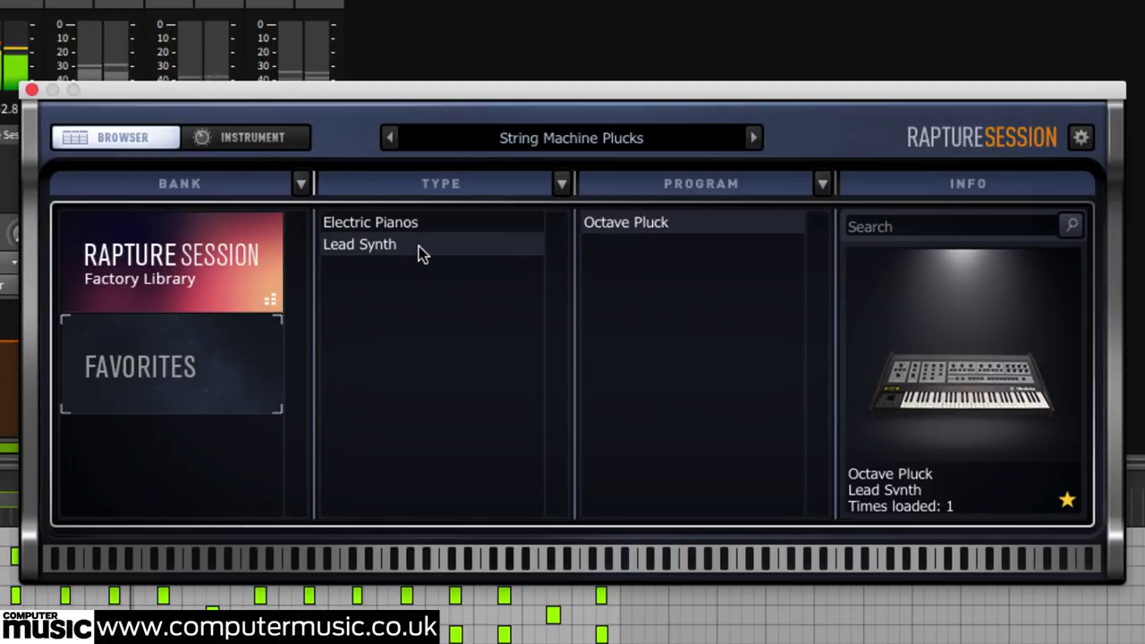
- Load the Electric Pianos program Plucked Synth from the favorites
left_click(468, 223)
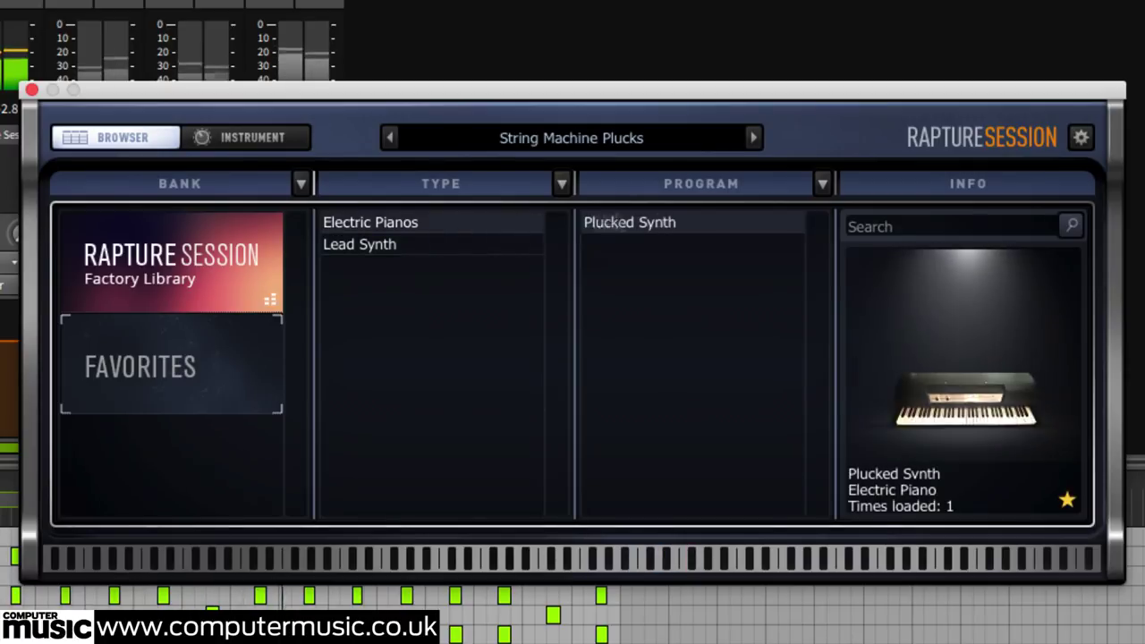
double_click(630, 224)
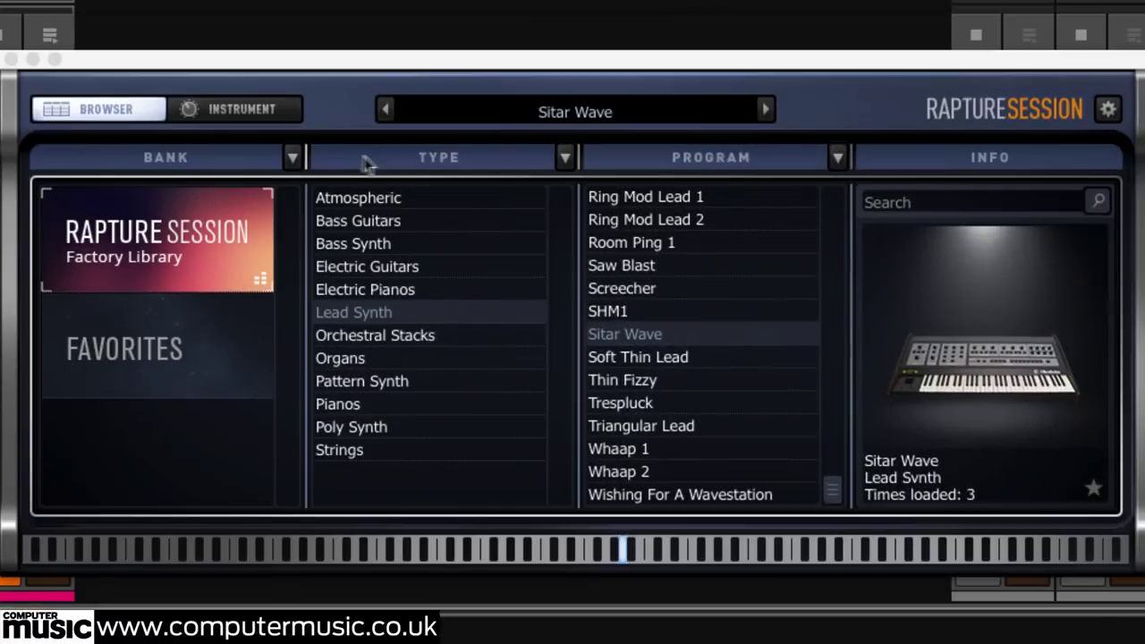
- Show Sitar Wave's instrument controls and set Decimator to 21.0, Cutoff to 46.5 and Resonance to 32.0
left_click(265, 119)
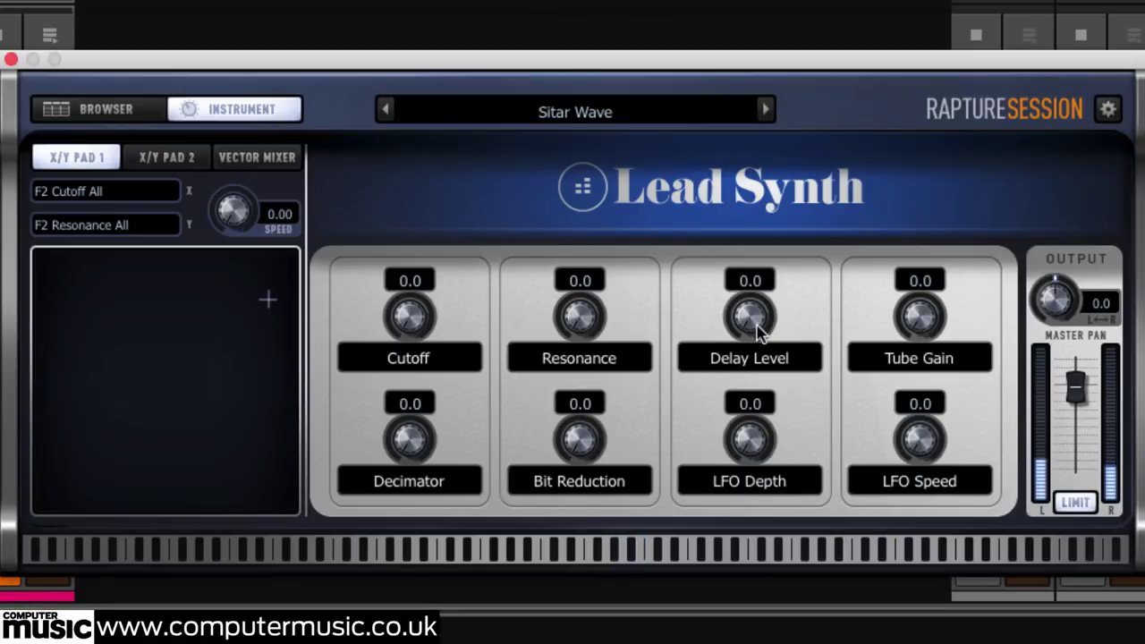
left_click_drag(757, 317, 762, 344)
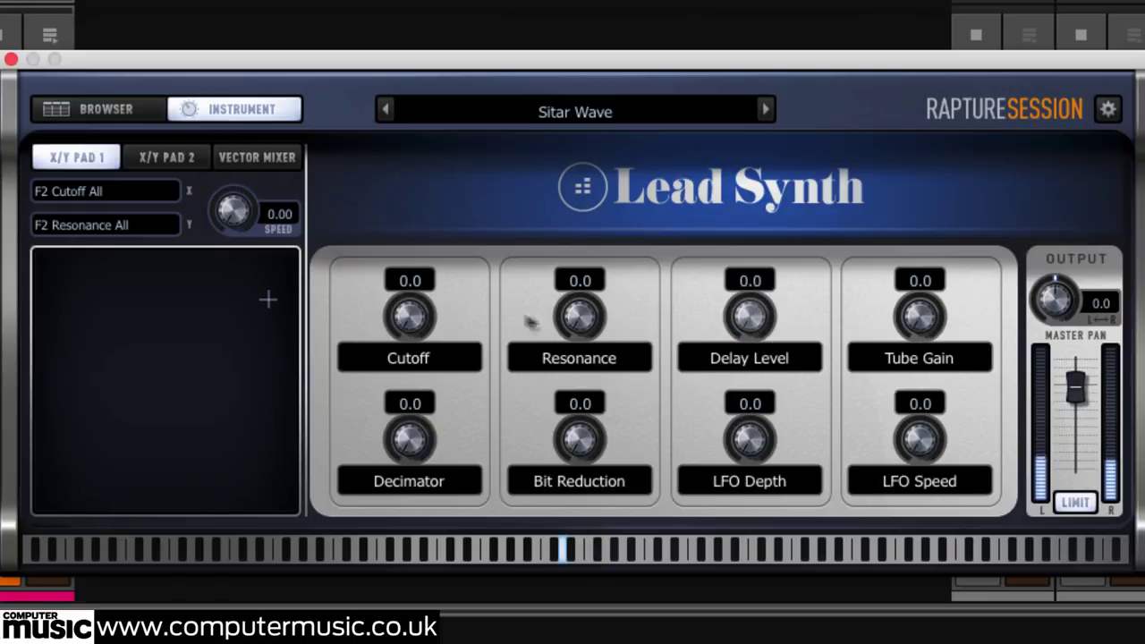
left_click_drag(411, 452, 448, 383)
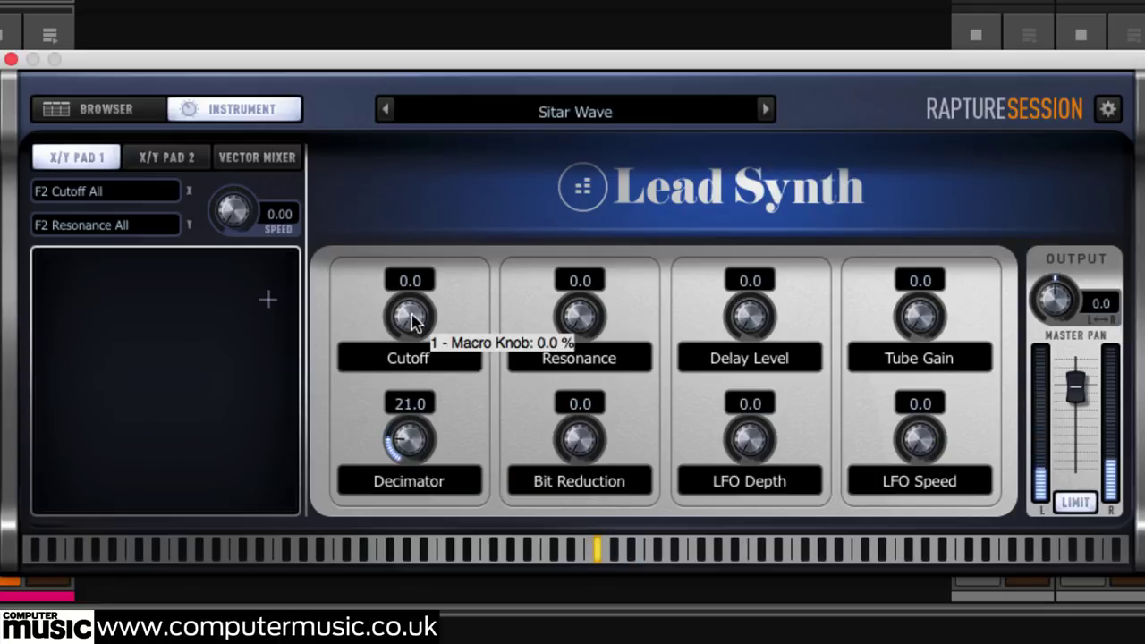
left_click_drag(409, 313, 433, 210)
left_click_drag(556, 314, 591, 240)
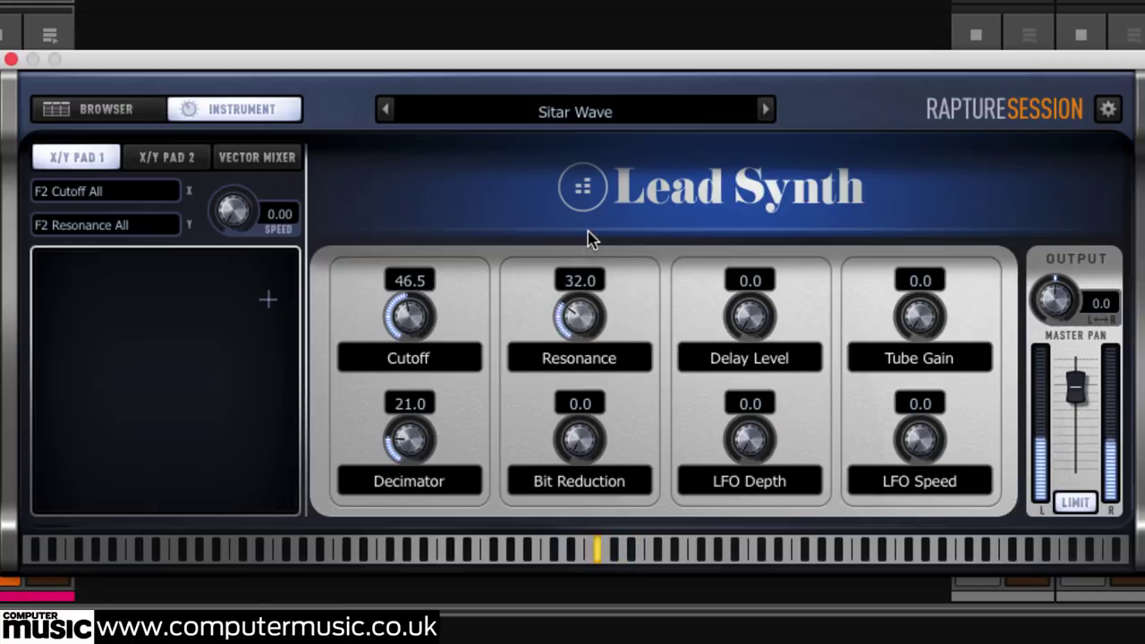
- Set Sitar Wave's Resonance to 45.0, Cutoff to 23.0, Bit Reduction to 52.5 and Decimator to 16.5
left_click_drag(583, 315, 591, 281)
left_click_drag(409, 313, 433, 403)
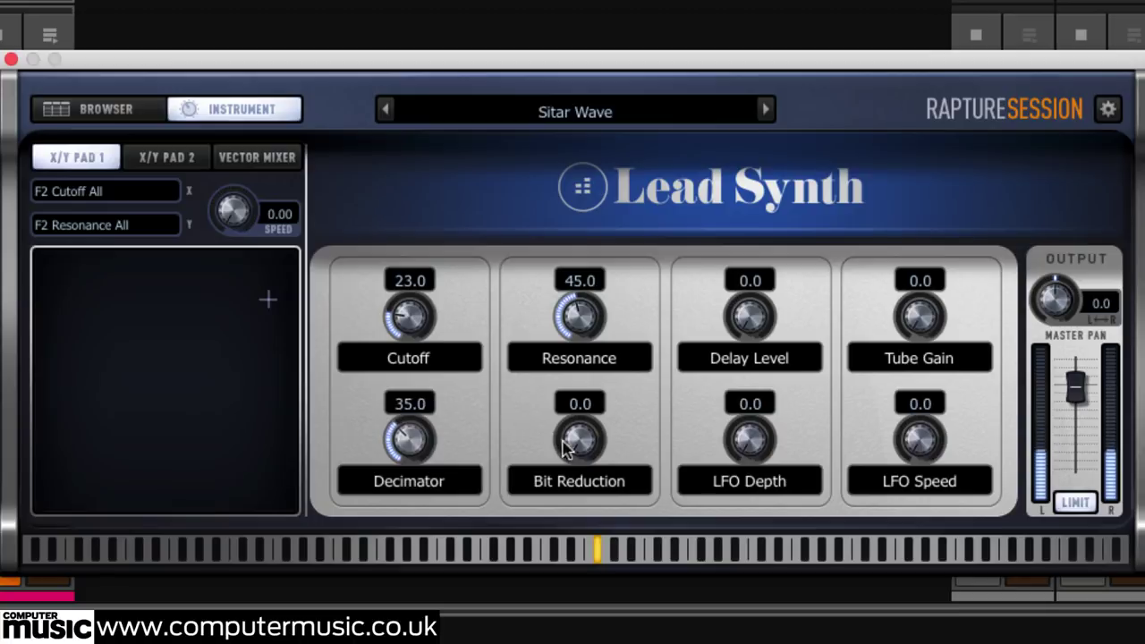
left_click_drag(567, 435, 601, 315)
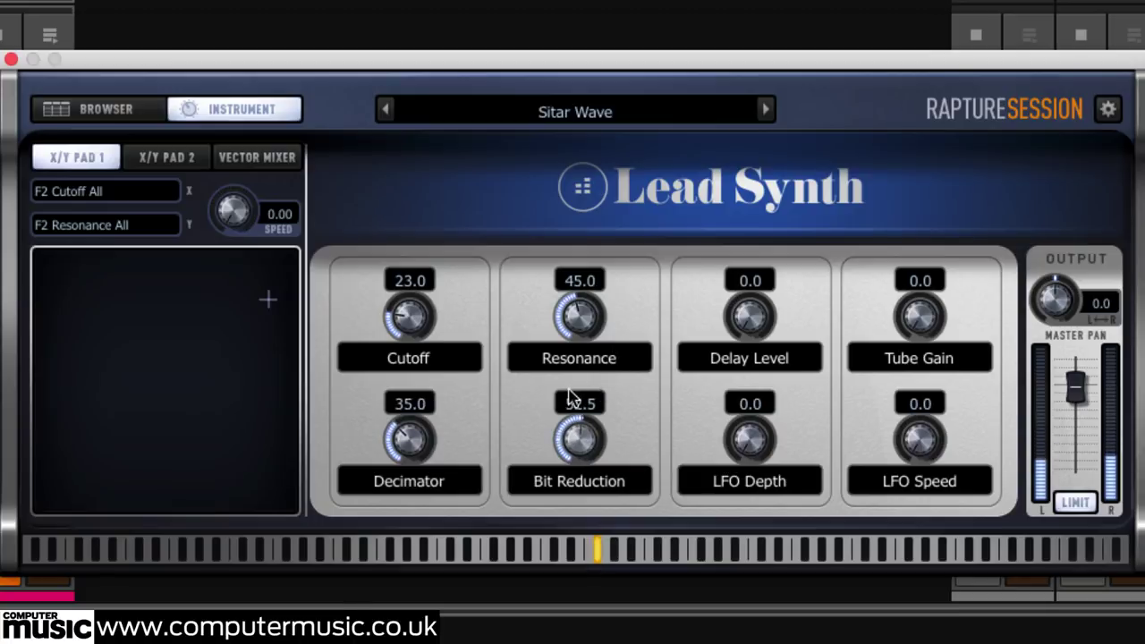
left_click_drag(391, 431, 390, 489)
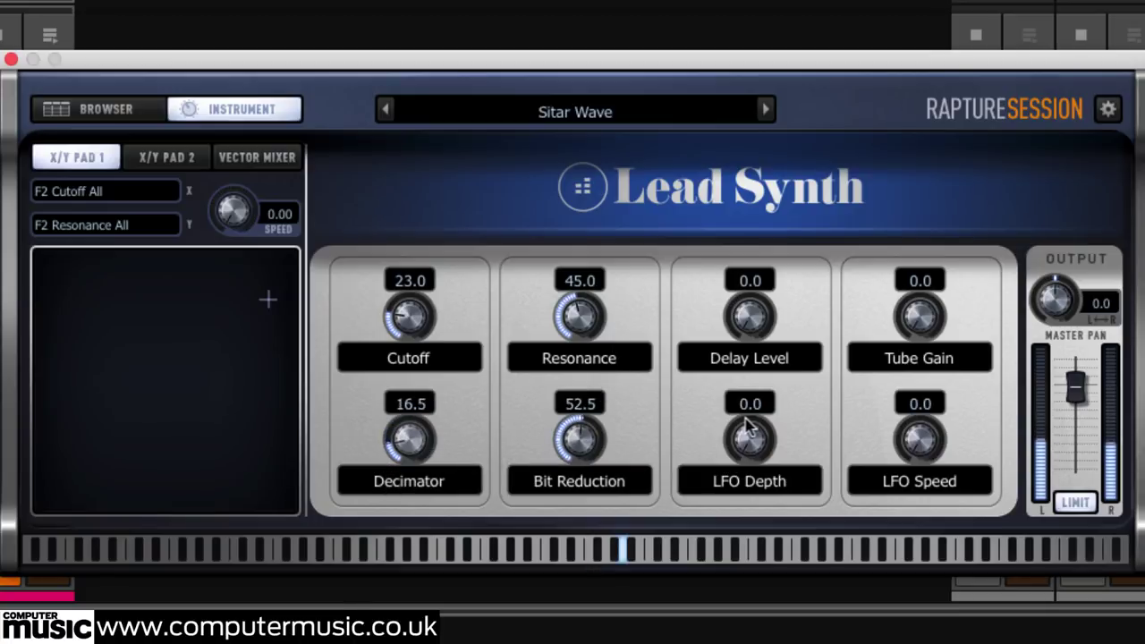
- Set the LFO Depth to 18.5, LFO Speed to 20.0 and Tube Gain to 23.5, and reduce the Decimator to 0.0
left_click_drag(747, 428, 760, 399)
left_click_drag(914, 437, 938, 398)
left_click_drag(749, 314, 799, 313)
left_click_drag(917, 315, 933, 270)
left_click_drag(419, 439, 433, 524)
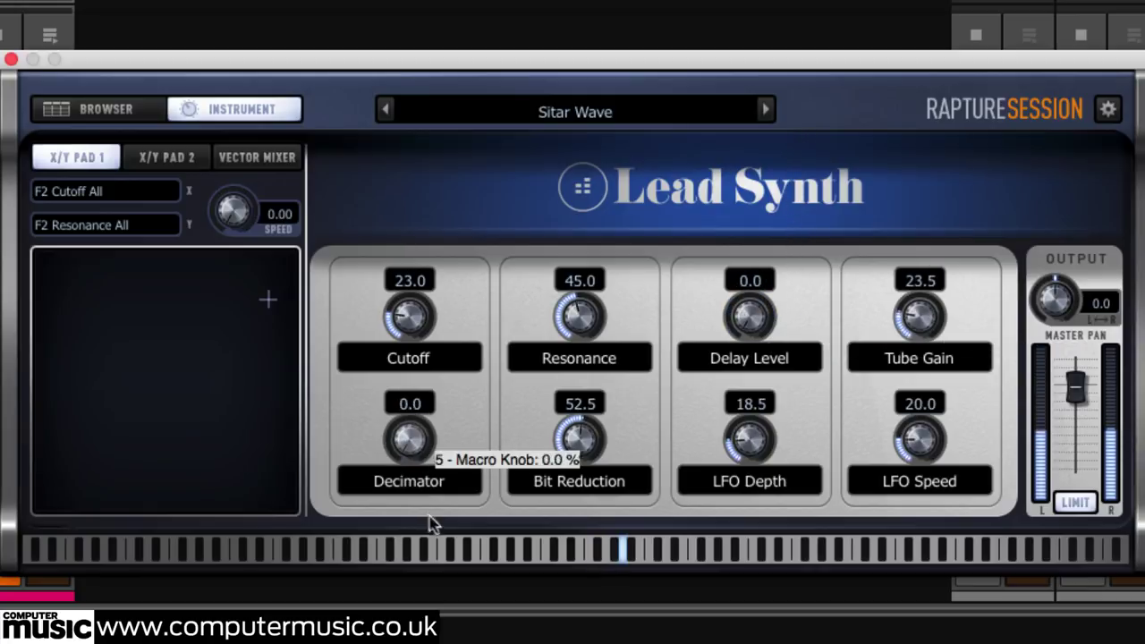
- Raise Sitar Wave's Bit Reduction and turn down its LFO Depth
left_click_drag(597, 438, 612, 317)
left_click_drag(754, 443, 761, 582)
left_click_drag(567, 436, 601, 417)
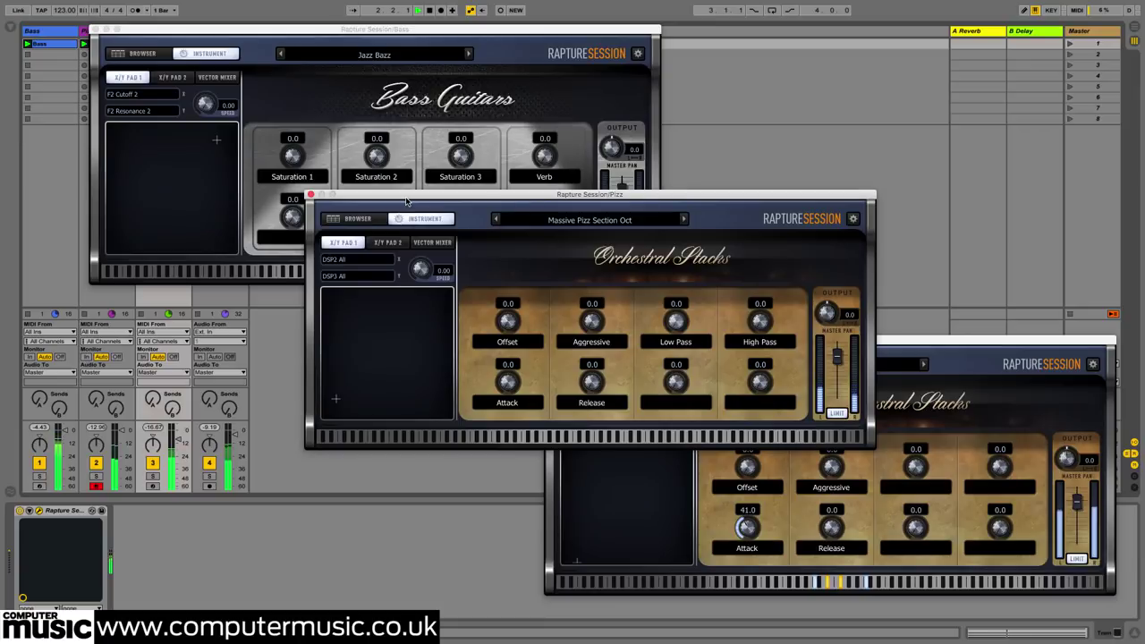
- Examine the MIDI controller numbers that can be added to the Aggressive knob of Massive Pizz Section Oct
right_click(592, 322)
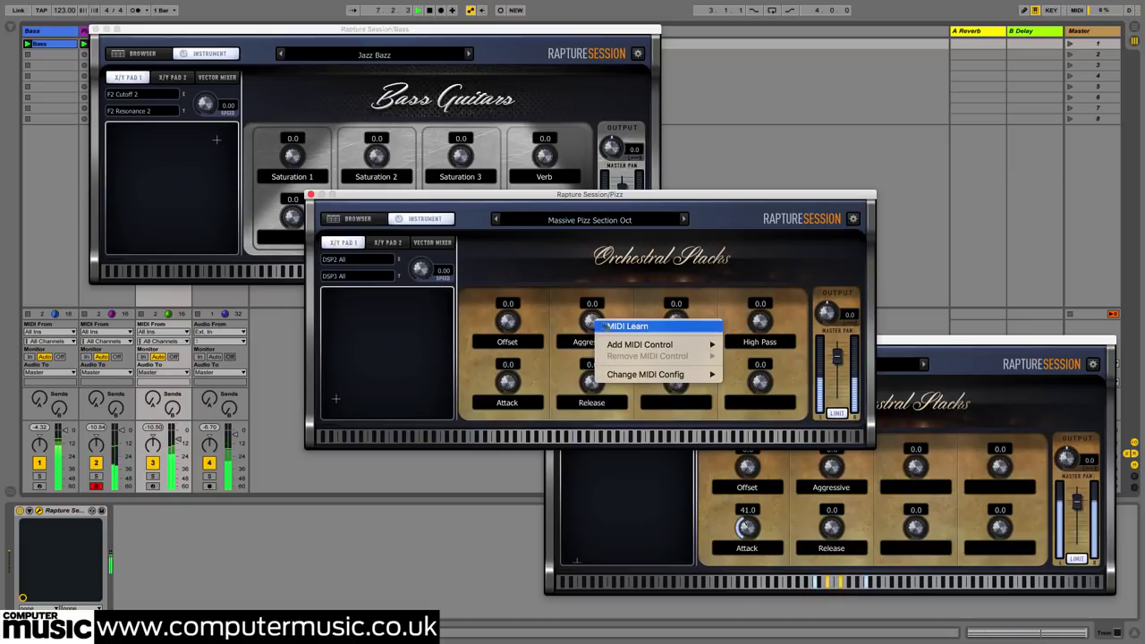
mouse_move(637, 345)
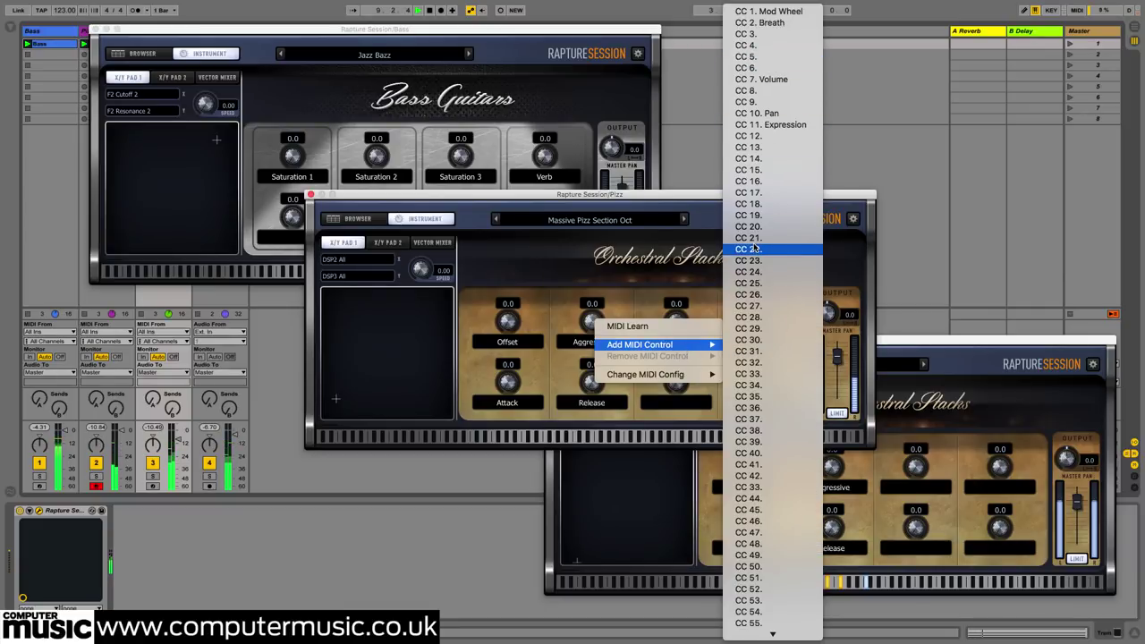
left_click(743, 528)
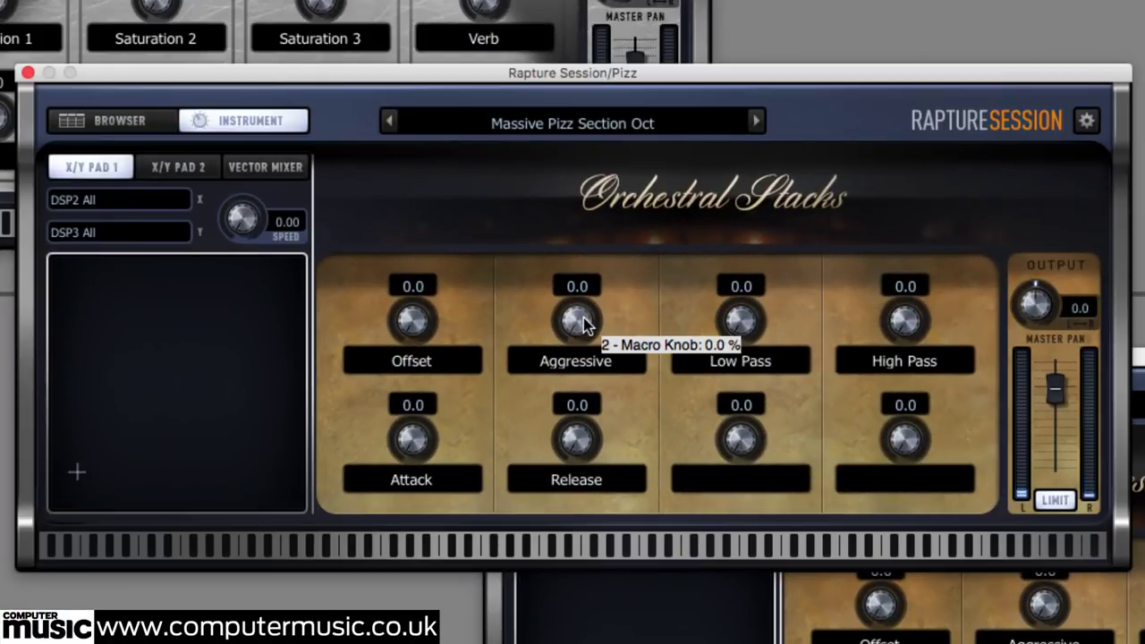
- Map the Aggressive knob to CC 16 with MIDI Learn, check its mapping options and open the Low Pass knob's MIDI options
right_click(584, 323)
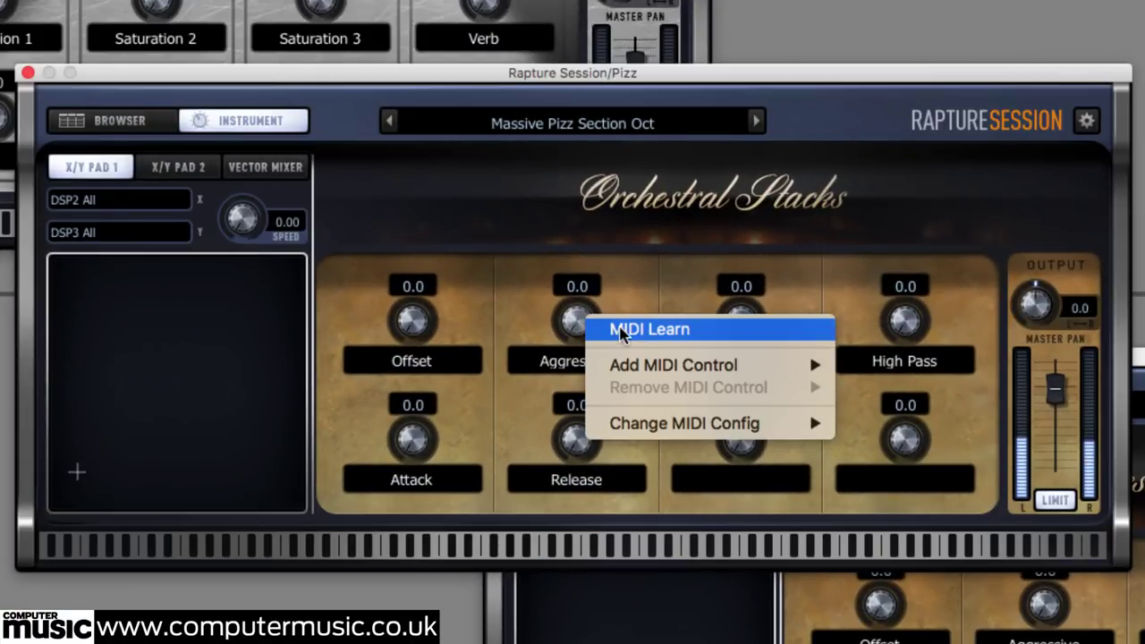
left_click(621, 330)
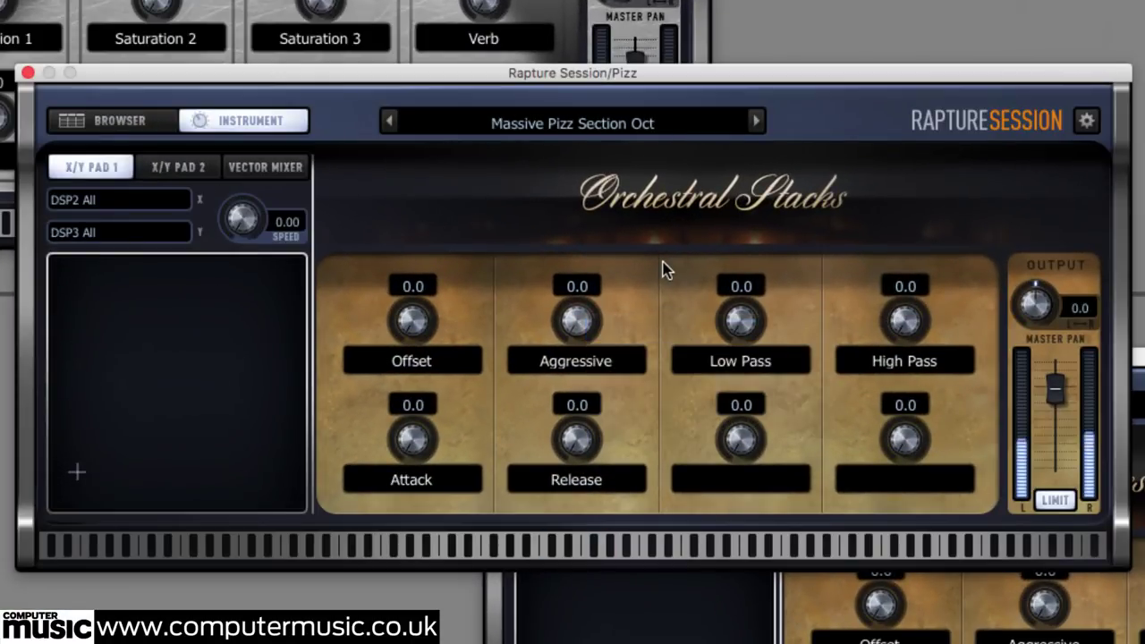
right_click(577, 320)
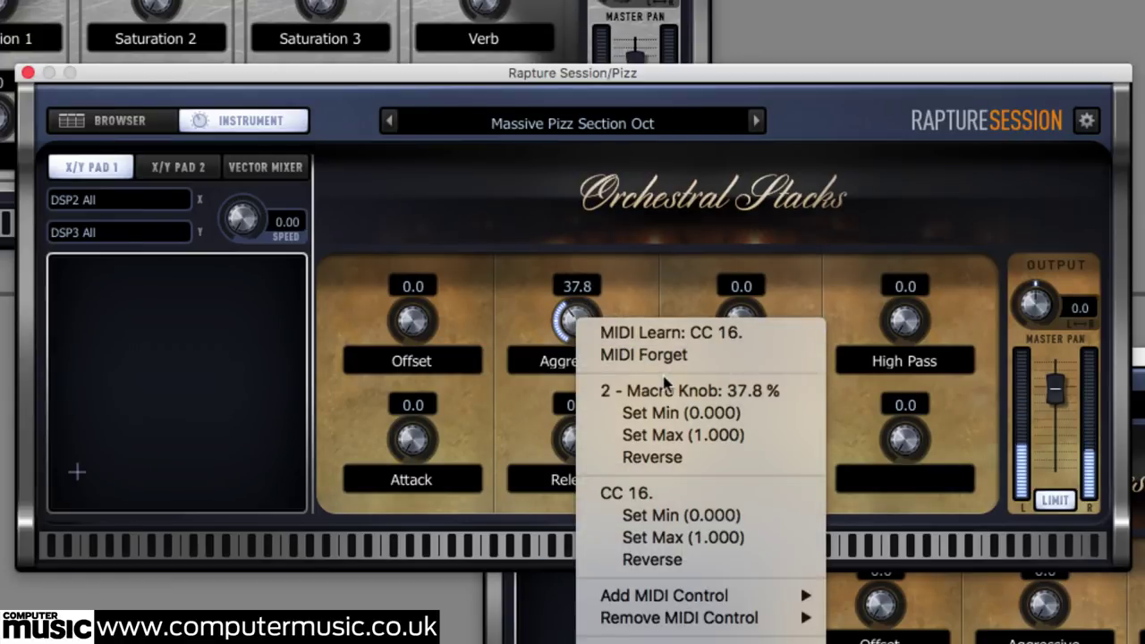
left_click(669, 390)
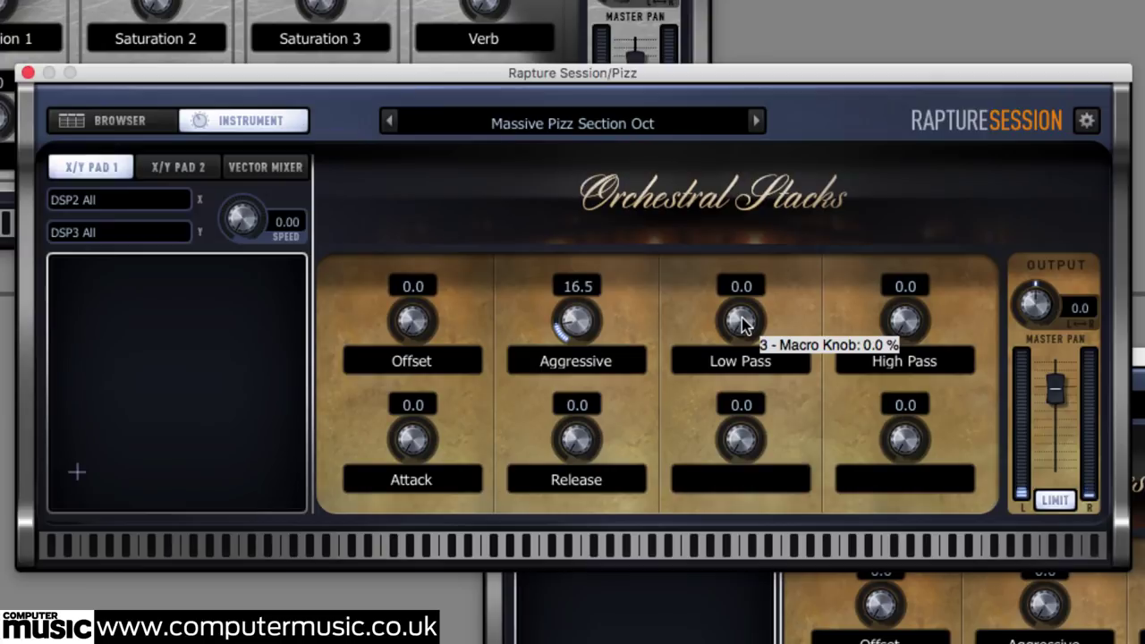
right_click(742, 324)
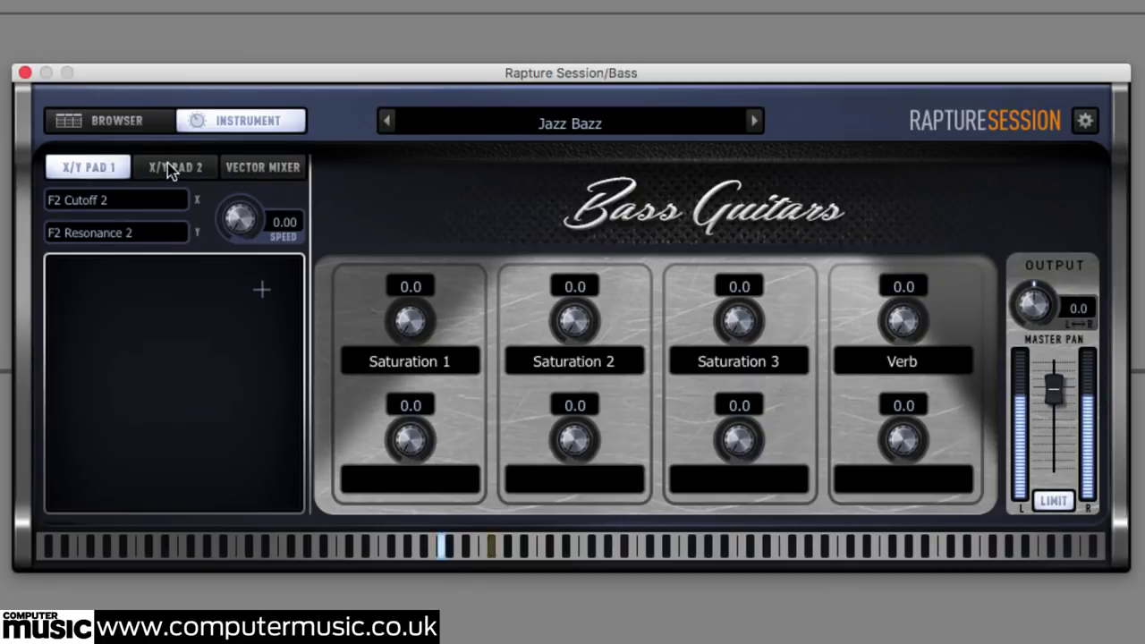
- View X/Y Pad 2 of Jazz Bazz, return to X/Y Pad 1 and sweep its crosshair at speeds of 0.80 and 1.00
left_click(153, 171)
left_click(93, 173)
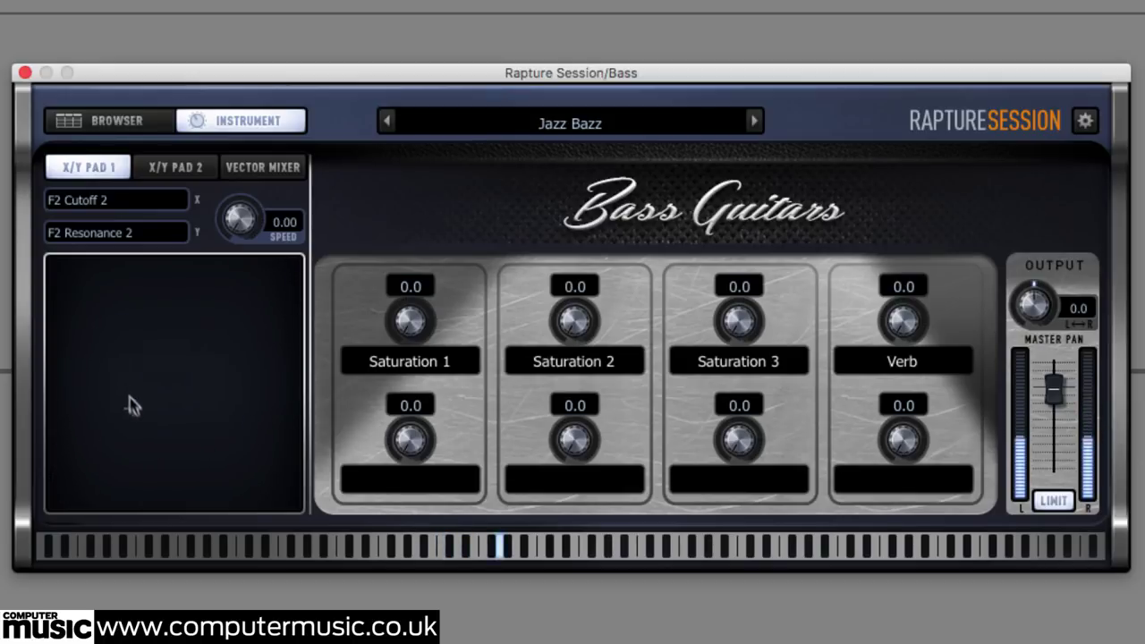
left_click_drag(238, 214, 261, 36)
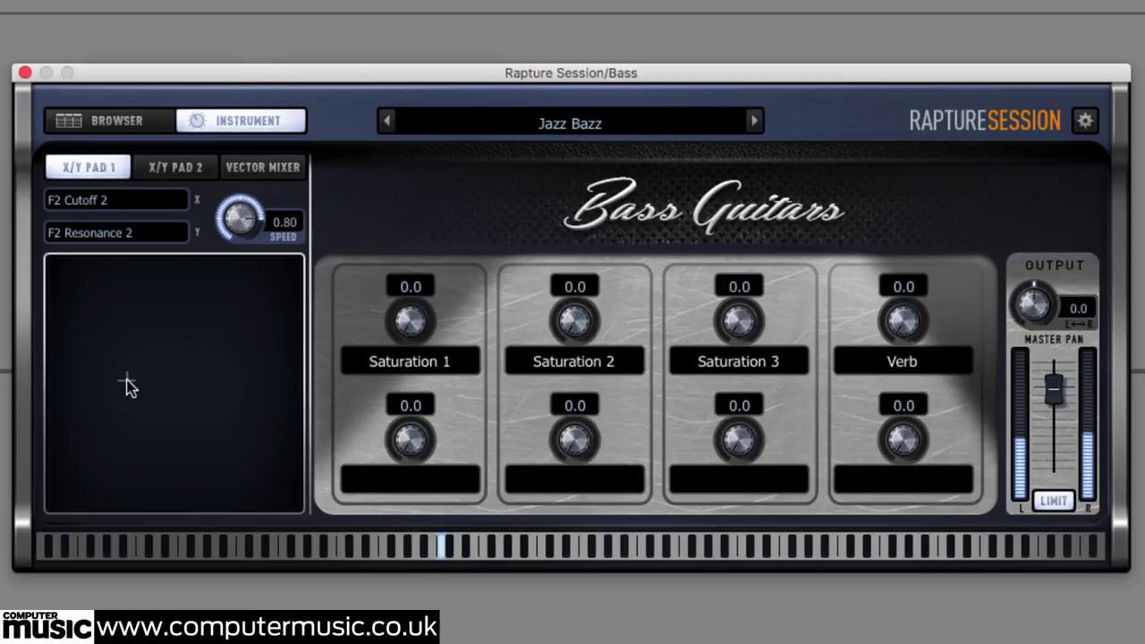
left_click_drag(128, 387, 231, 318)
left_click_drag(237, 237, 264, 144)
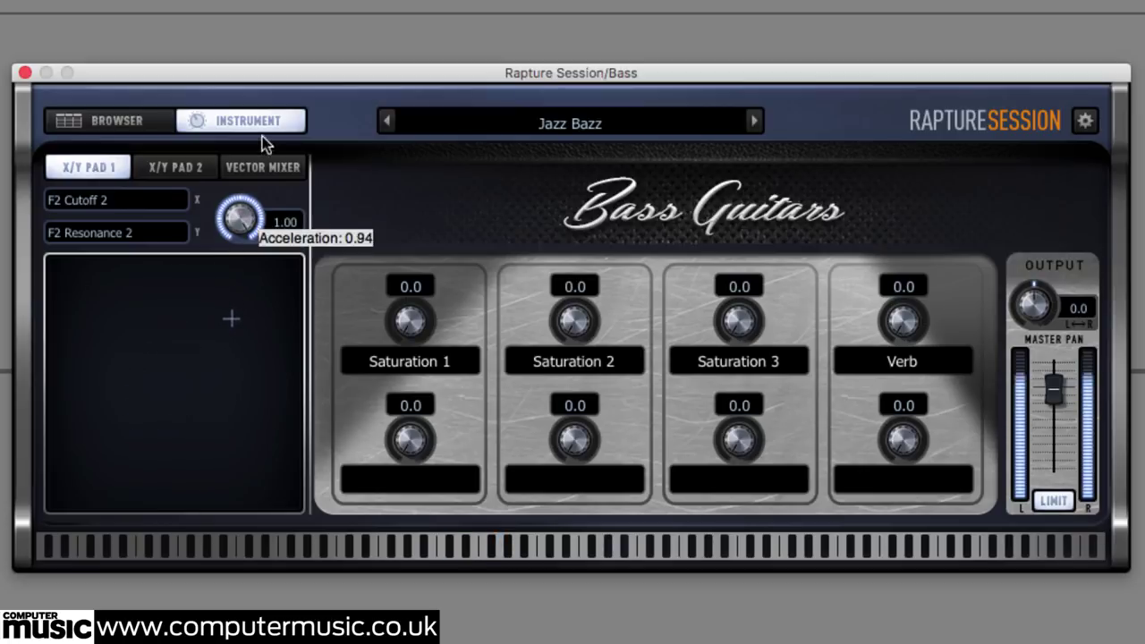
left_click_drag(179, 335, 159, 538)
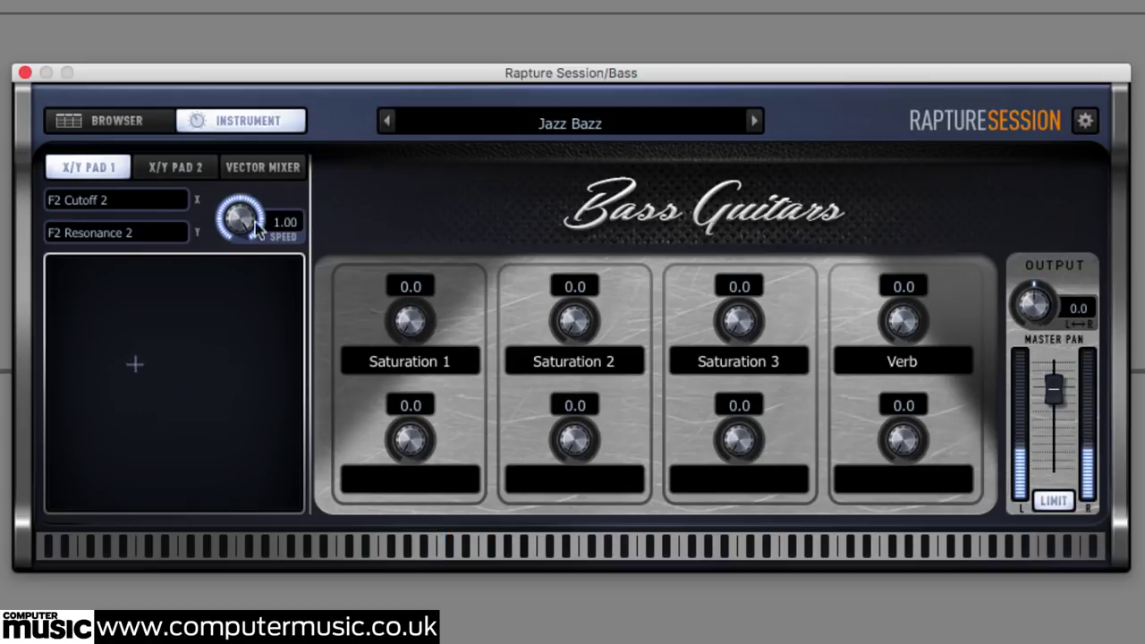
- Set X/Y Pad 1's speed to 0.00 and move its crosshair close to the middle of the pad
left_click_drag(239, 221, 243, 556)
left_click_drag(247, 435, 248, 408)
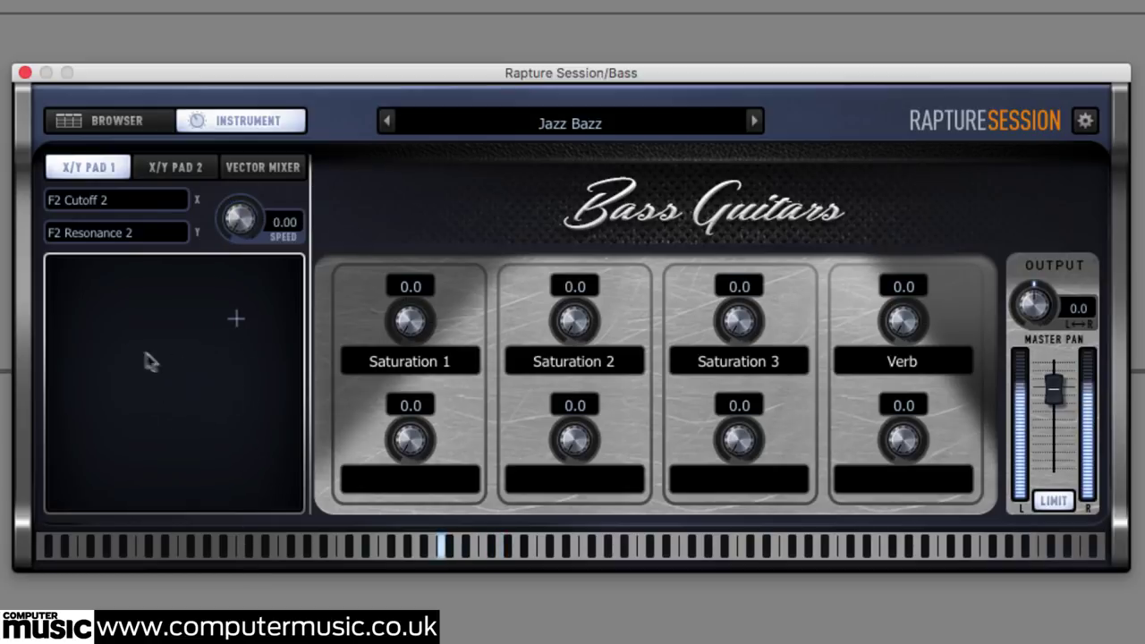
left_click_drag(230, 346, 155, 365)
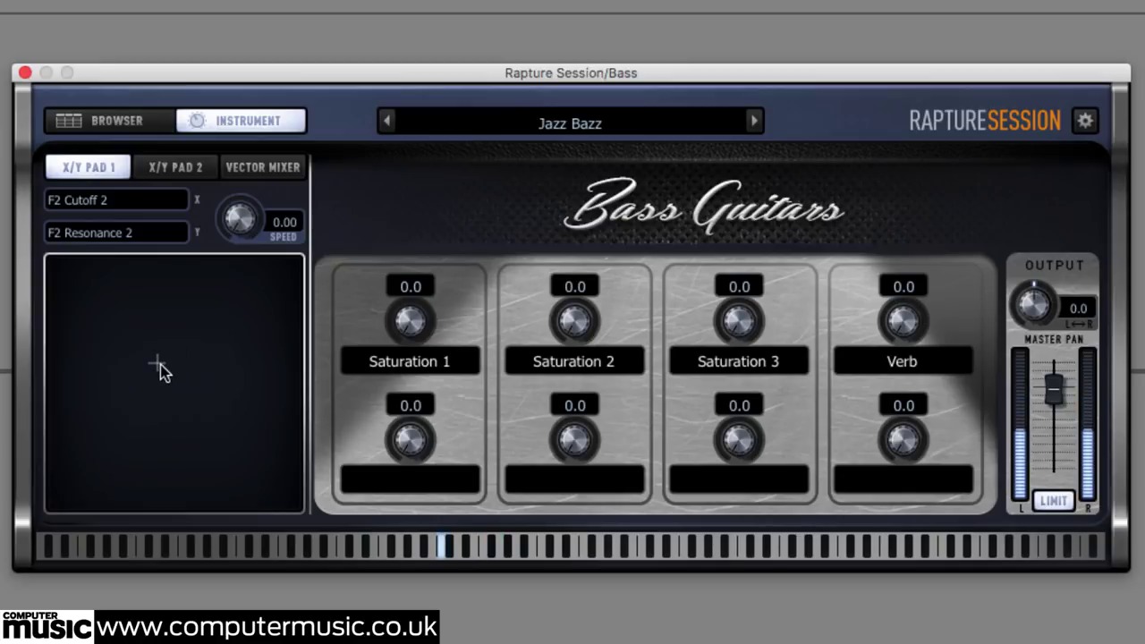
- Assign MIDI controllers to the X and Y axes of X/Y Pad 1 with MIDI Learn
right_click(159, 365)
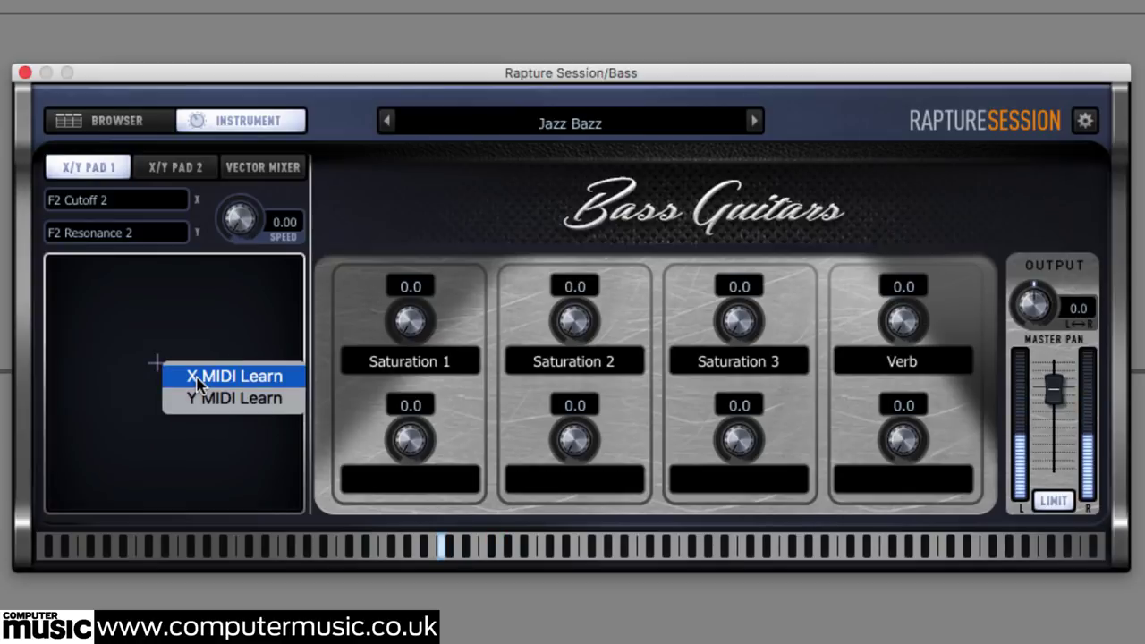
left_click(198, 377)
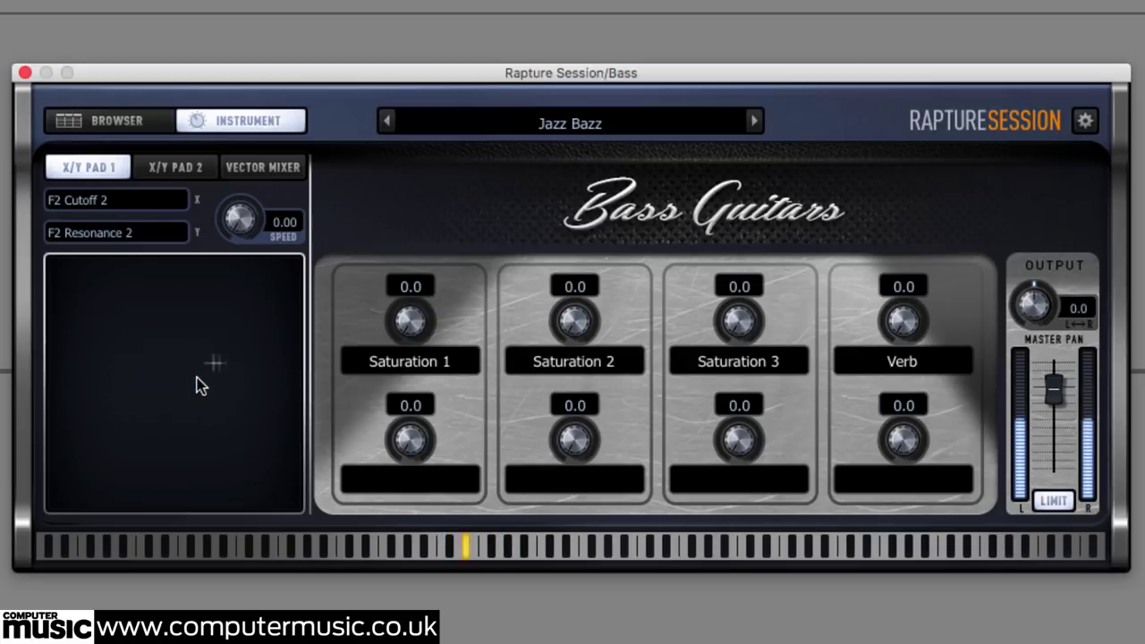
right_click(198, 385)
left_click(226, 410)
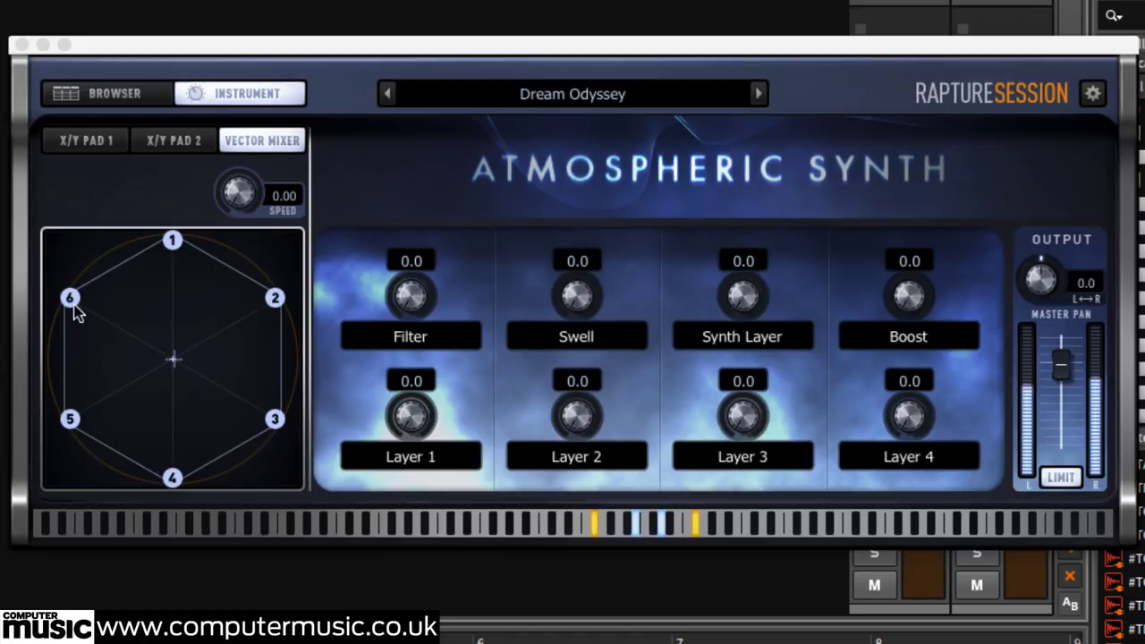
- Sweep Dream Odyssey's Vector Mixer crosshair between its numbered points, trying speeds of 0.76 and 1.00 and finishing at 0.49
left_click(175, 367)
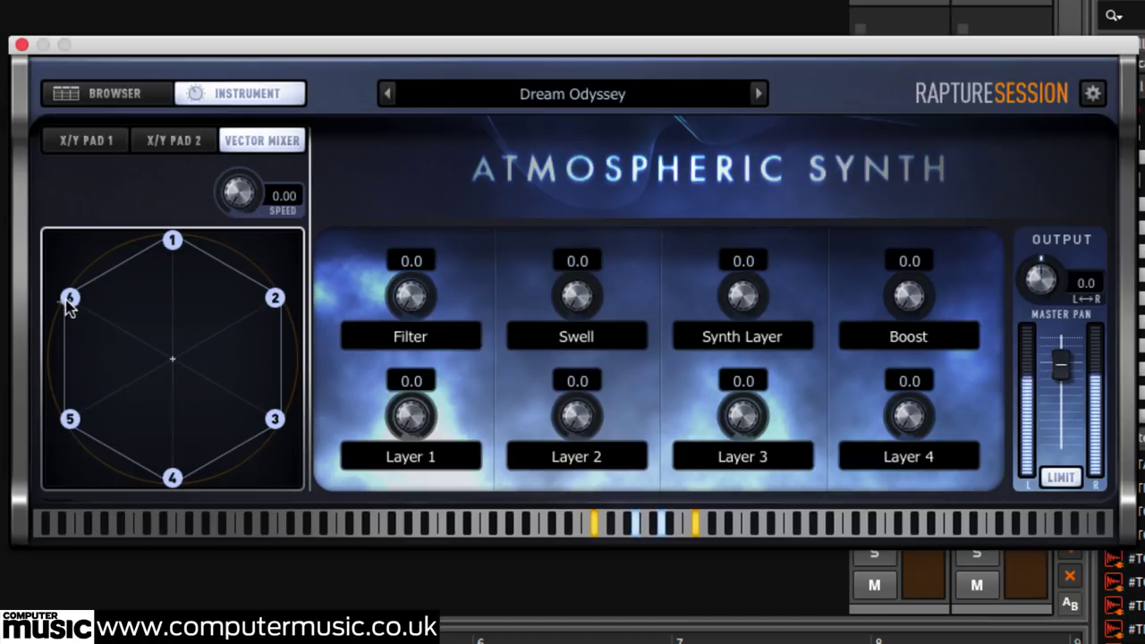
mouse_move(54, 349)
left_mouse_down()
mouse_move(71, 417)
mouse_move(221, 463)
mouse_move(284, 335)
mouse_move(179, 257)
mouse_move(194, 455)
mouse_move(232, 271)
mouse_move(142, 443)
mouse_move(273, 329)
left_mouse_up()
left_click_drag(237, 206, 307, 38)
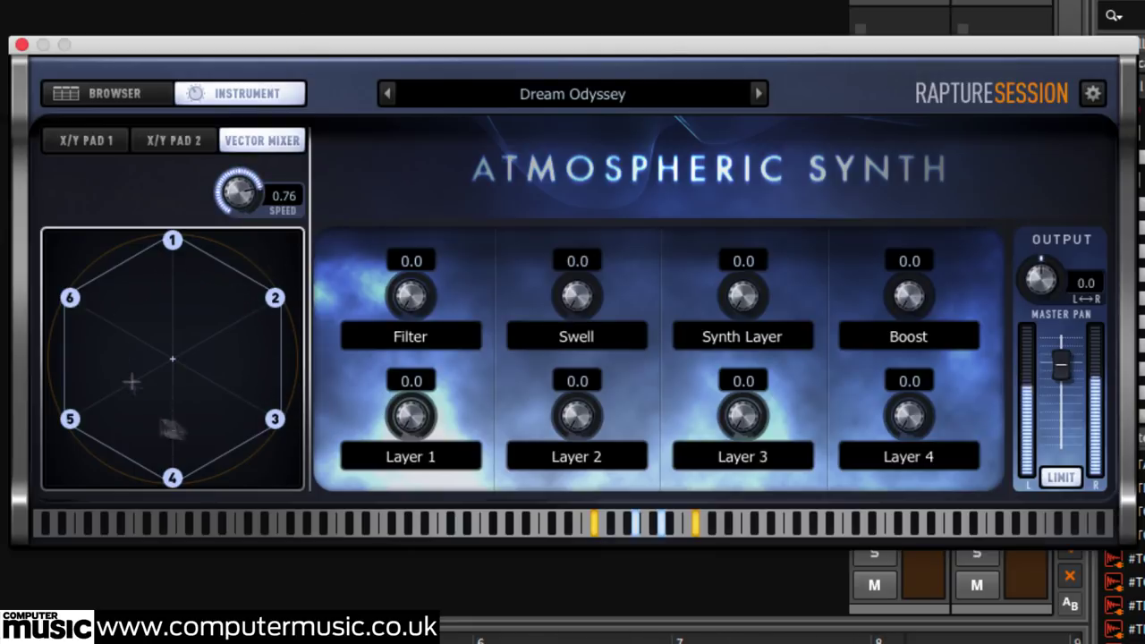
left_click_drag(238, 212, 277, 153)
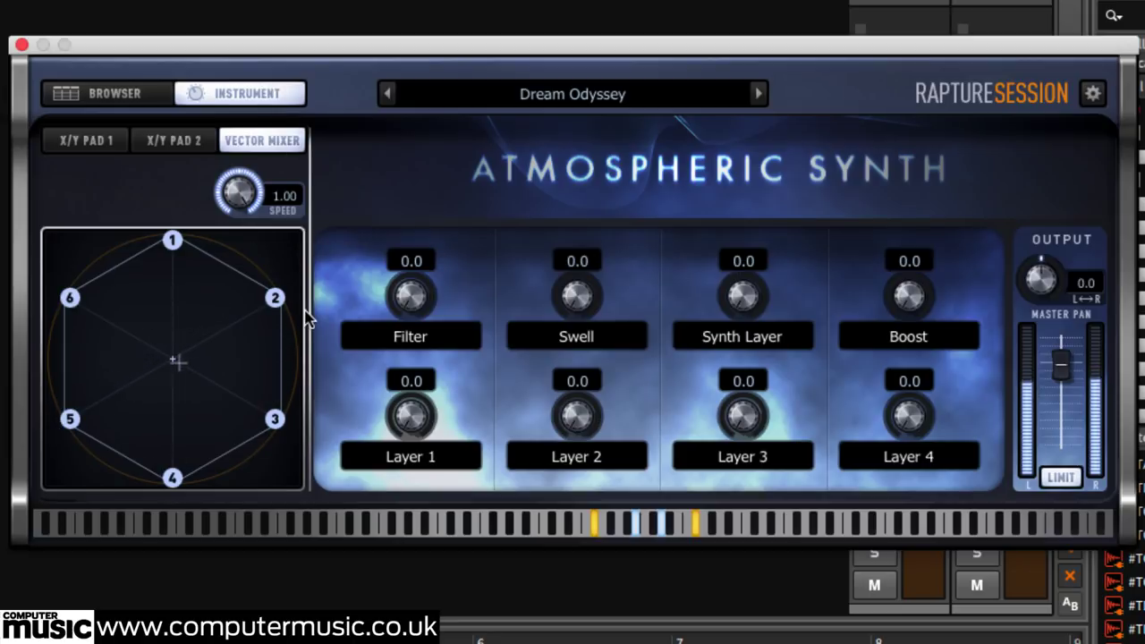
mouse_move(304, 318)
left_mouse_down()
mouse_move(102, 256)
mouse_move(203, 373)
mouse_move(215, 403)
mouse_move(192, 439)
mouse_move(171, 402)
mouse_move(174, 312)
mouse_move(222, 230)
left_mouse_up()
mouse_move(235, 188)
left_mouse_down()
mouse_move(218, 307)
mouse_move(164, 358)
mouse_move(136, 409)
left_mouse_up()
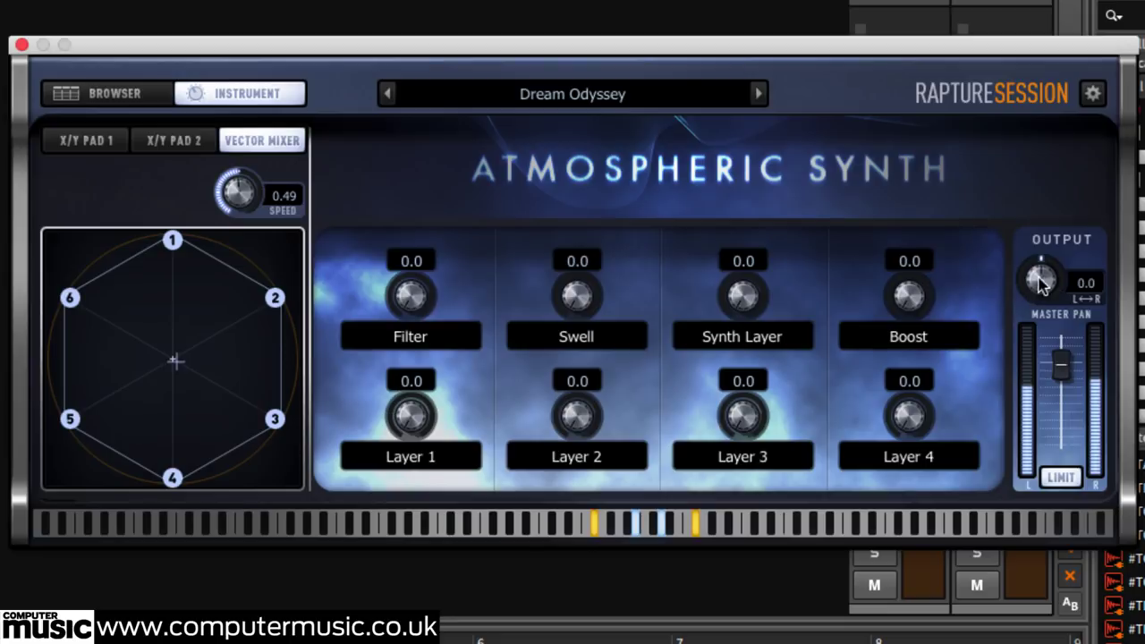
- Nudge the master level, pan the master output left and right, and reset the pan to 0.0
mouse_move(1059, 371)
left_mouse_down()
mouse_move(1061, 436)
mouse_move(1059, 365)
left_mouse_up()
left_click_drag(1040, 280, 1016, 340)
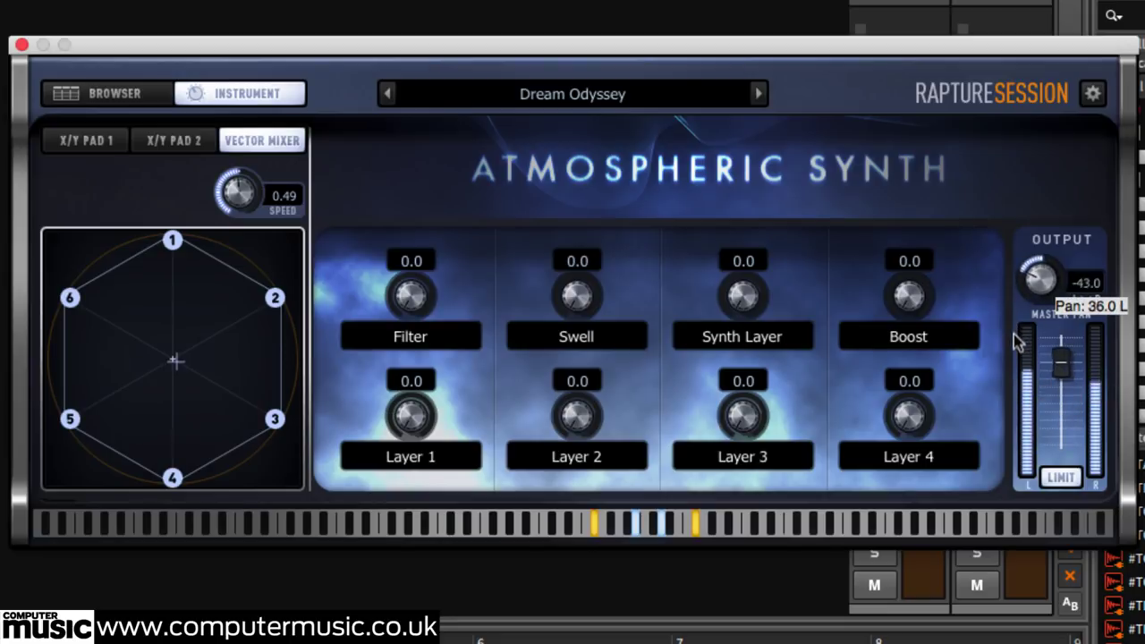
left_click_drag(1013, 394, 1043, 291)
double_click(1042, 291)
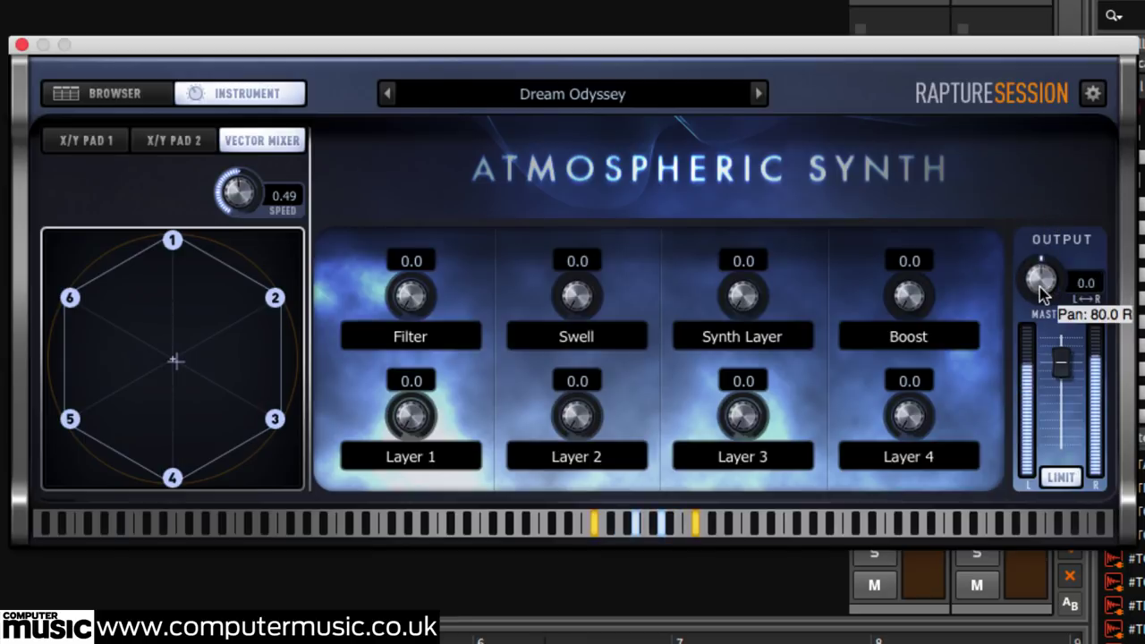
- Raise the master level to the maximum with the limiter off, turn the limiter back on and lower the level
left_click(1061, 478)
left_click_drag(1066, 376, 1065, 343)
left_click(1061, 479)
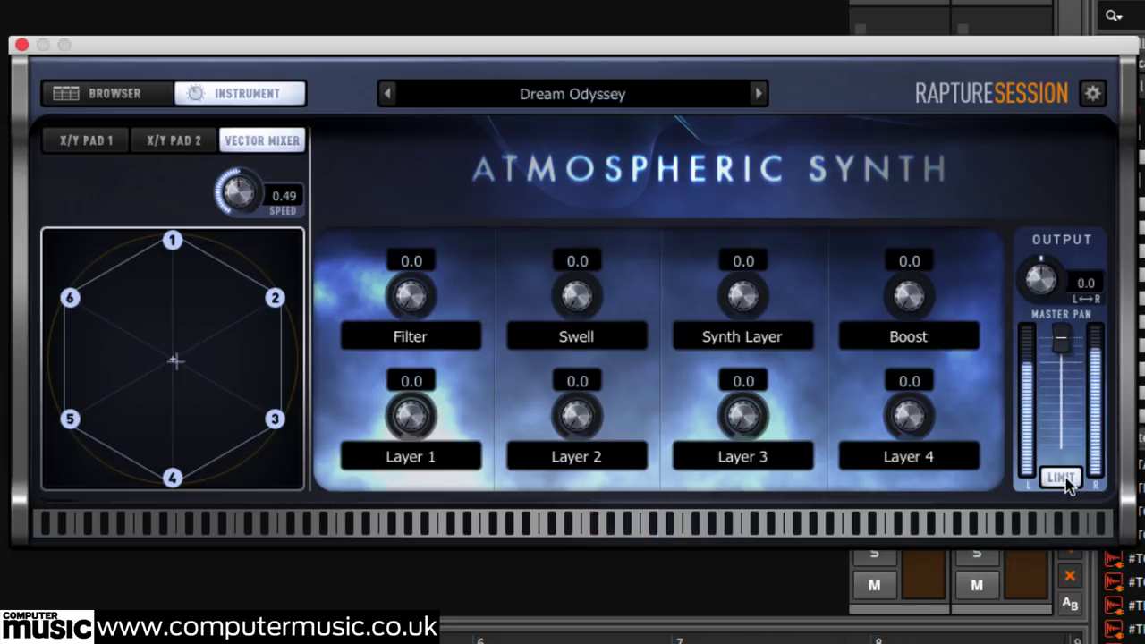
left_click_drag(1065, 356, 1064, 388)
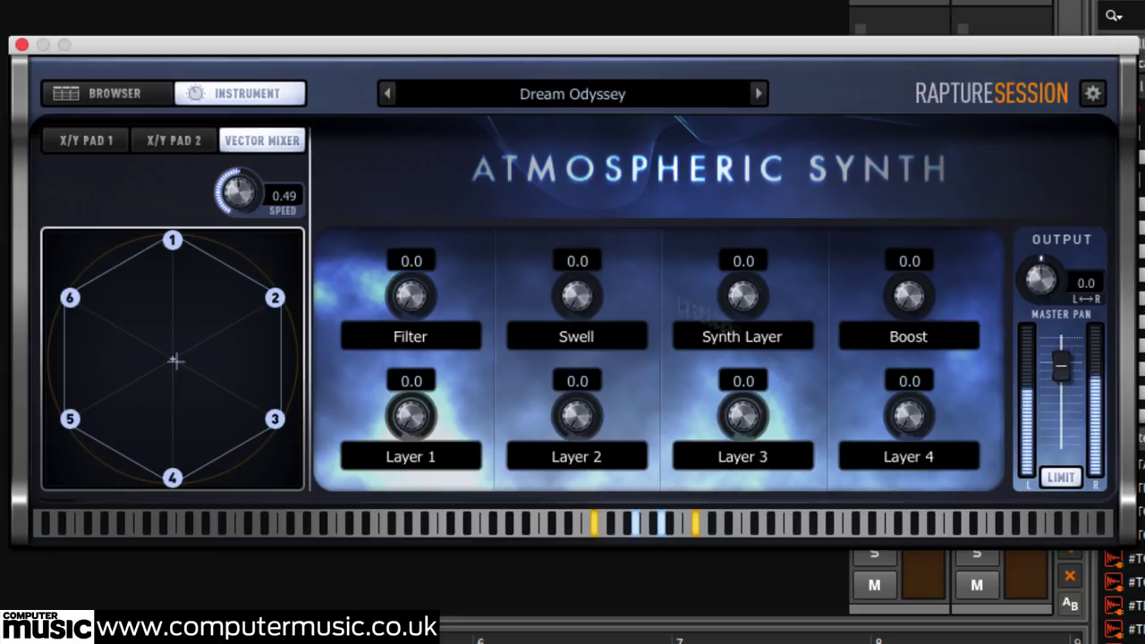